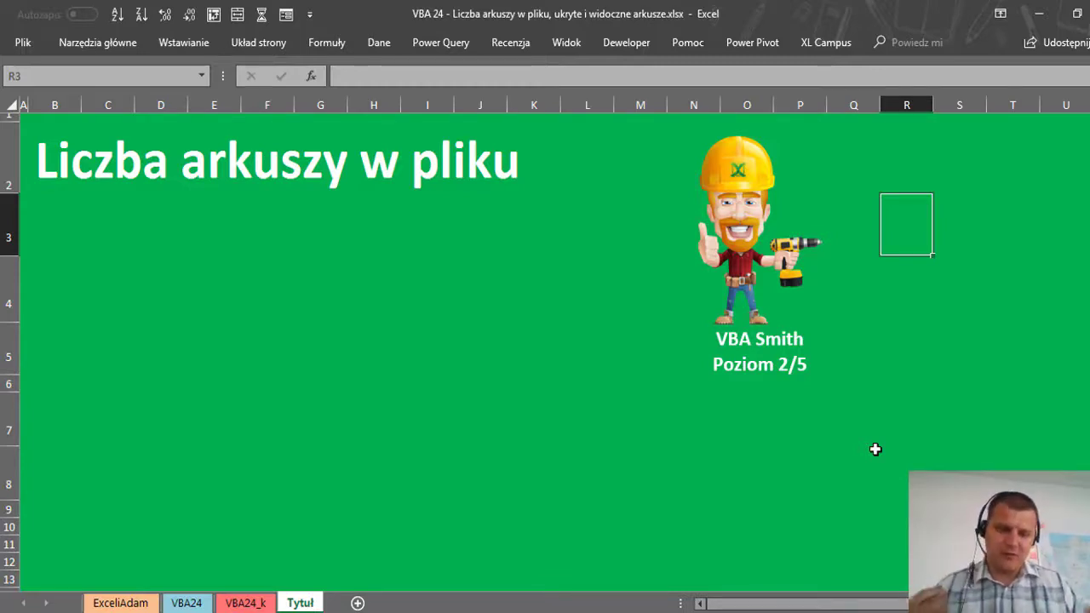
Open the Visual Basic editor with Alt+F11, then enlarge and reposition its window
key(alt+F11)
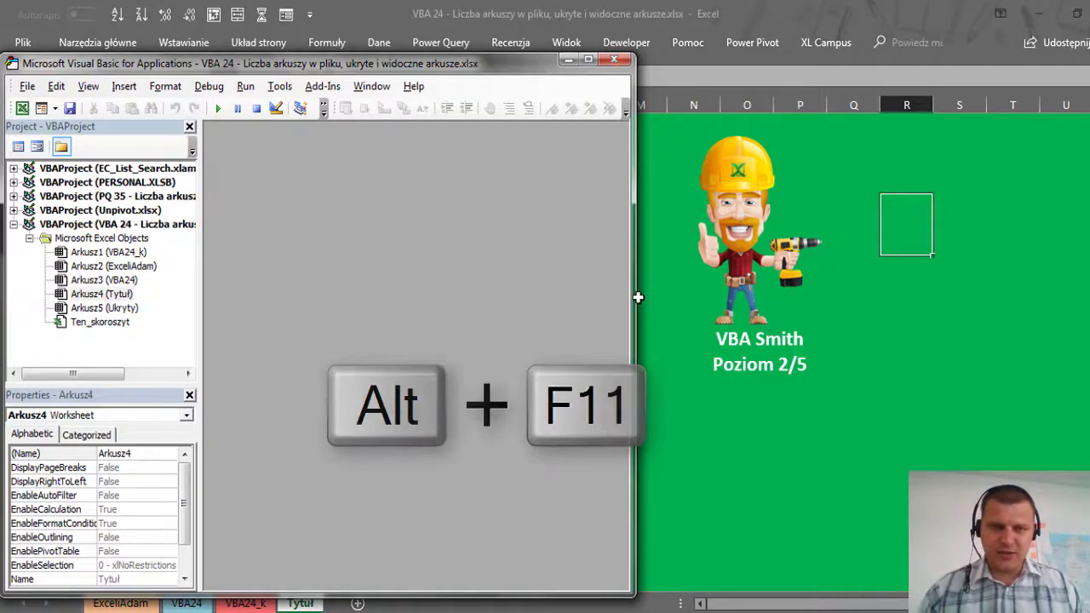
drag(633, 297, 1048, 289)
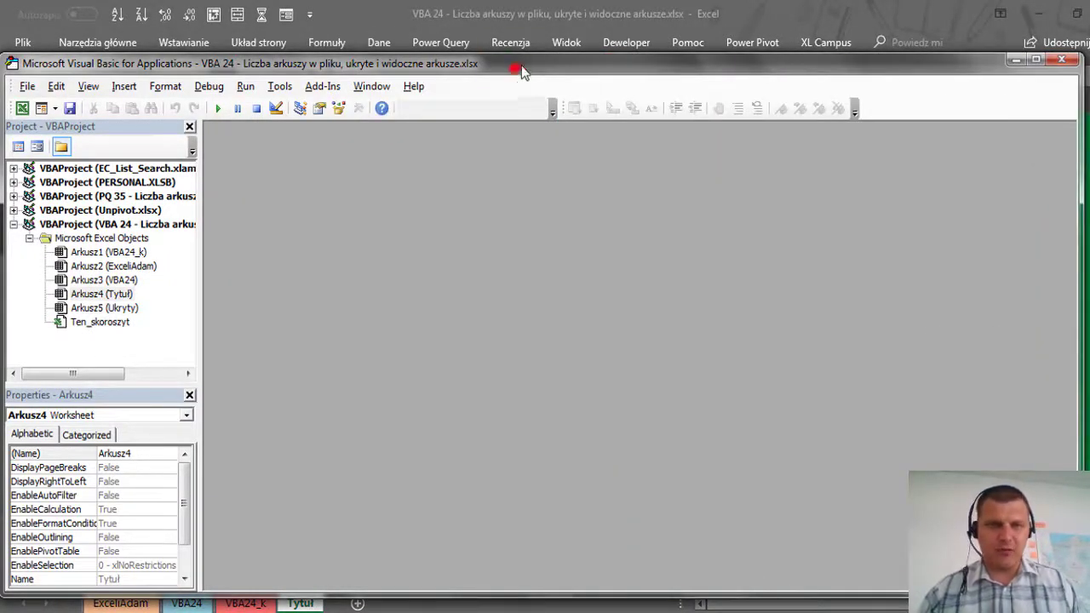
drag(518, 64, 575, 71)
Insert a new code module, Module1, into the VBA 24 project
click(171, 213)
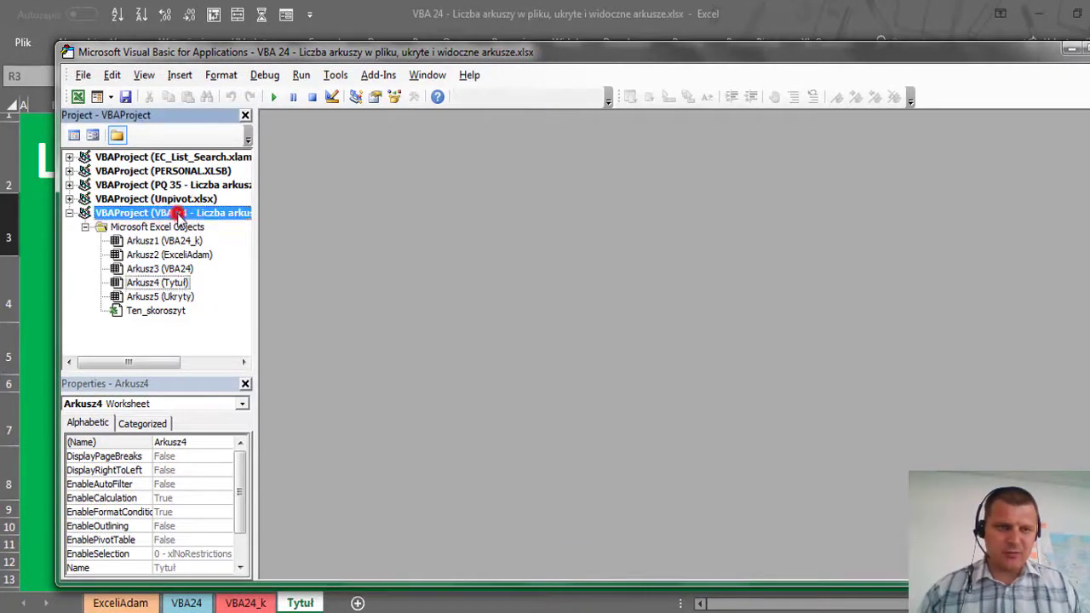
right_click(162, 269)
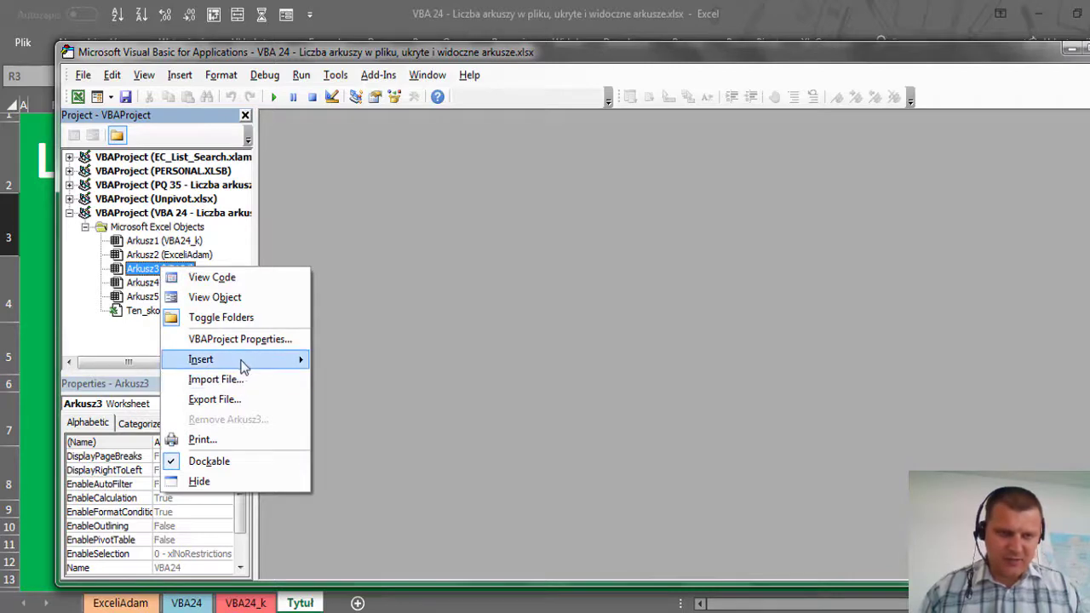
mouse_move(201, 359)
click(355, 381)
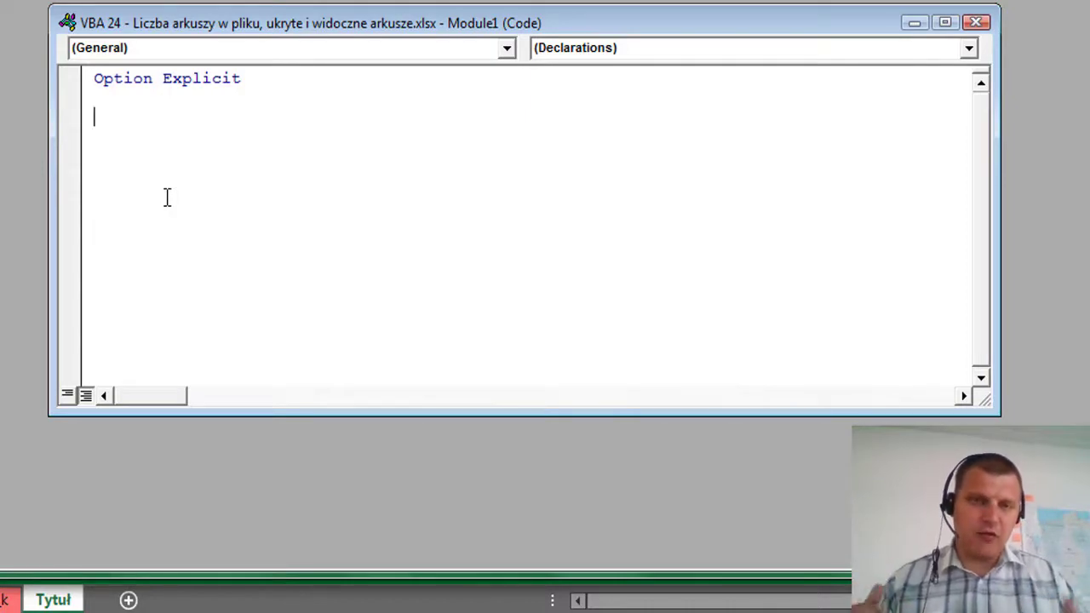
Create the Sub ZliczArkusze() procedure in Module1
text(Sub )
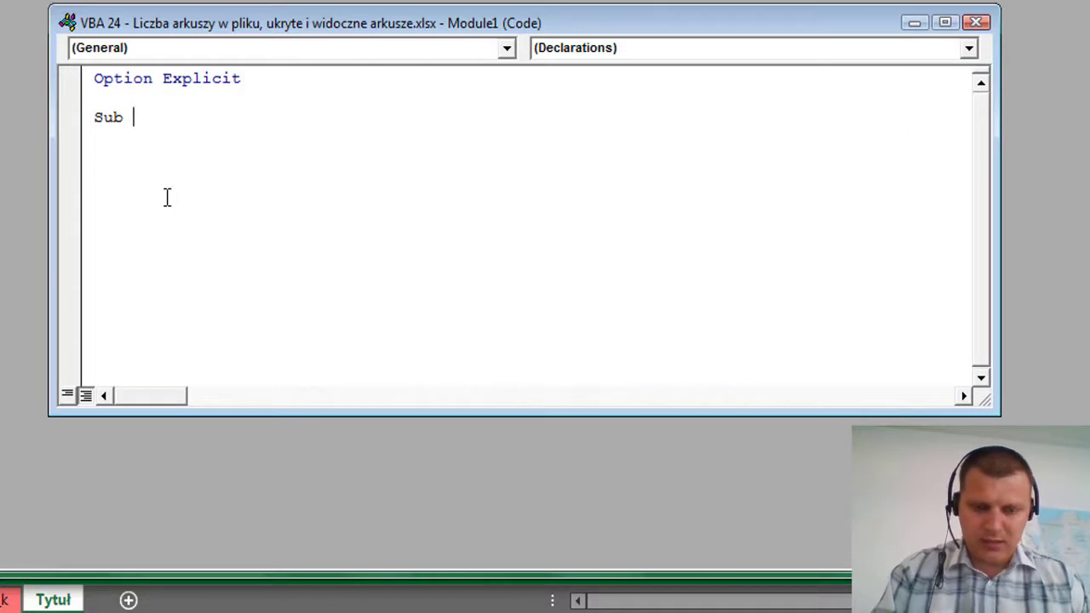
text(ZliczA)
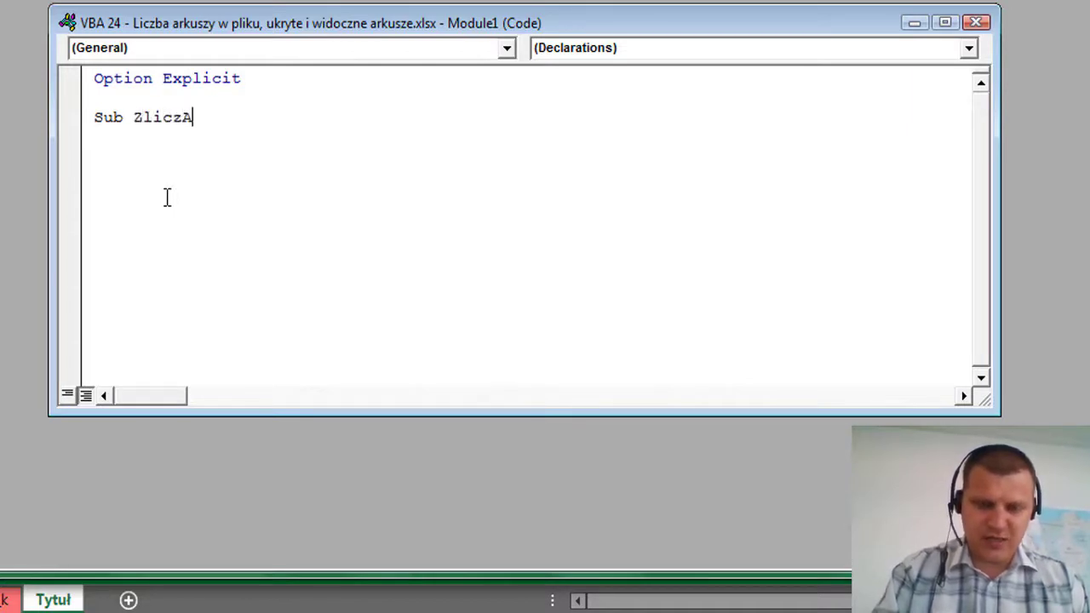
text(rkusze)
key(Return)
key(Return)
key(Return)
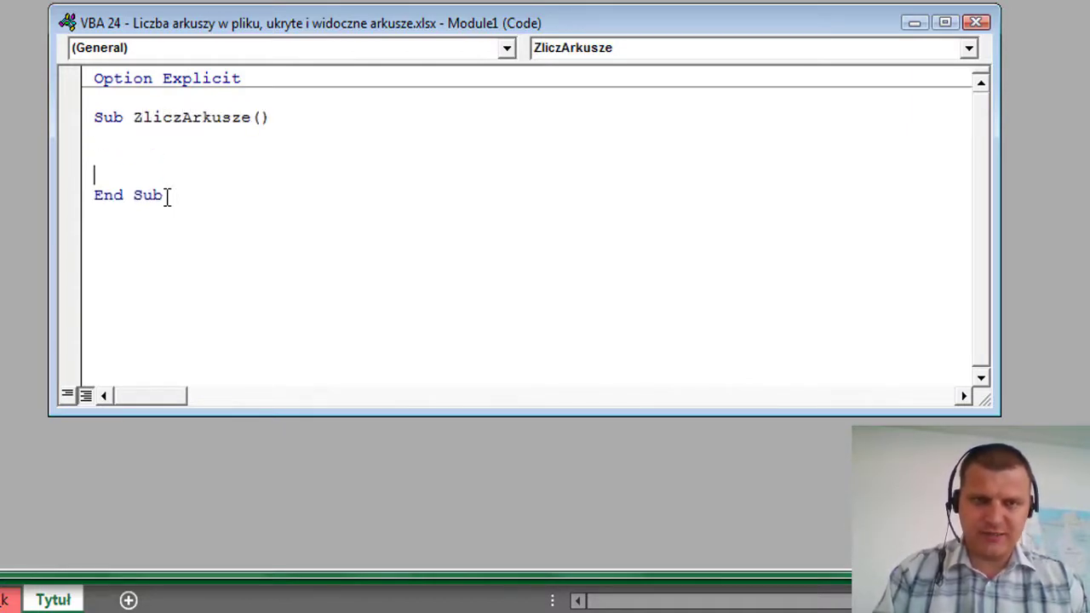
key(Up)
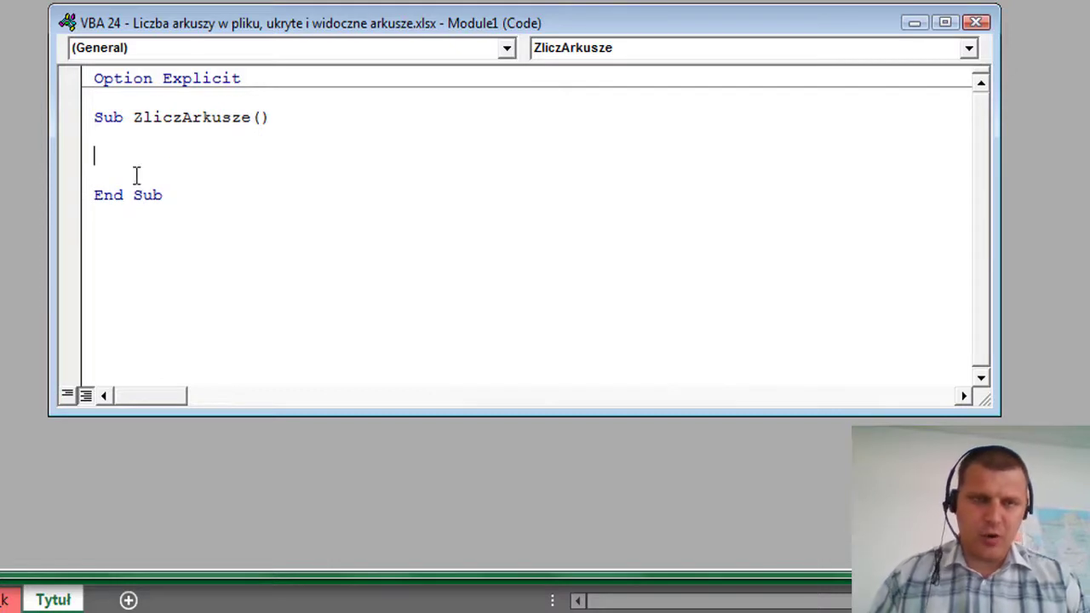
Declare Dim Arkusz As Worksheet and Dim i As Integer, h As Integer inside the macro
click(108, 134)
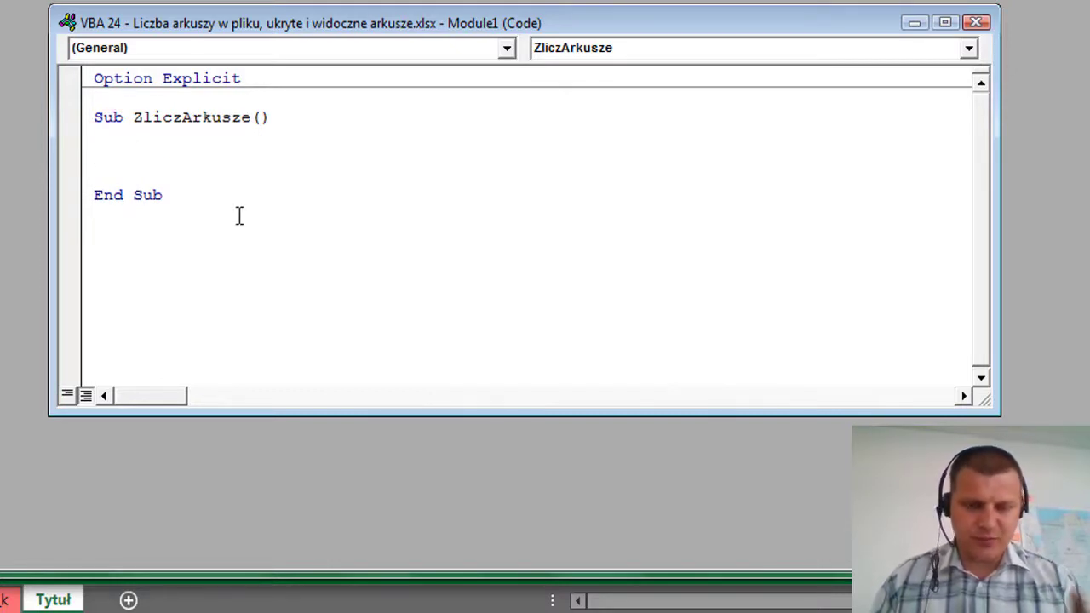
text(Dim )
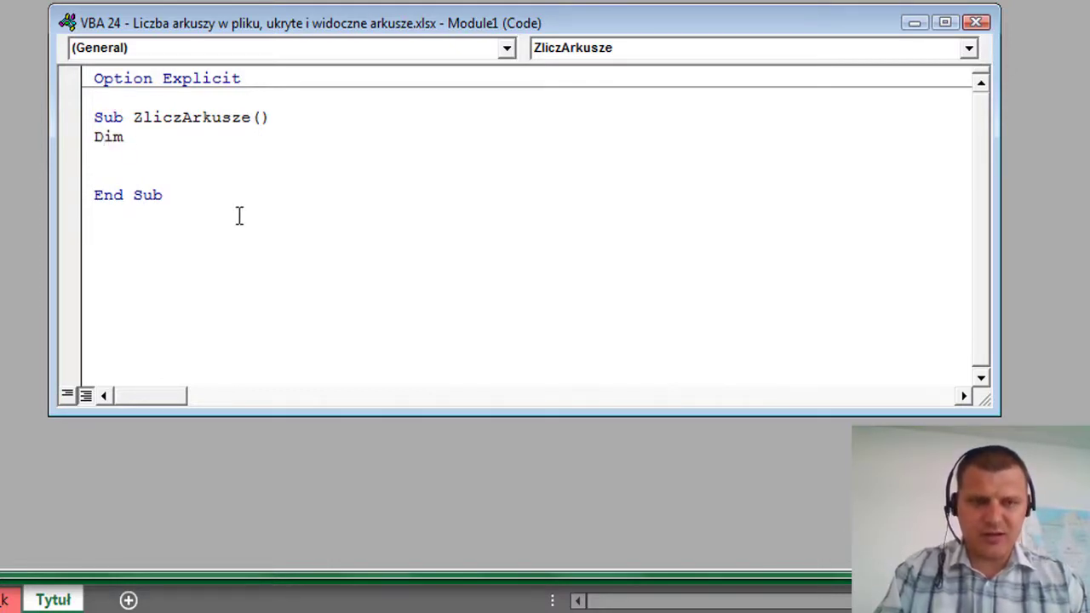
text(Arkusz a)
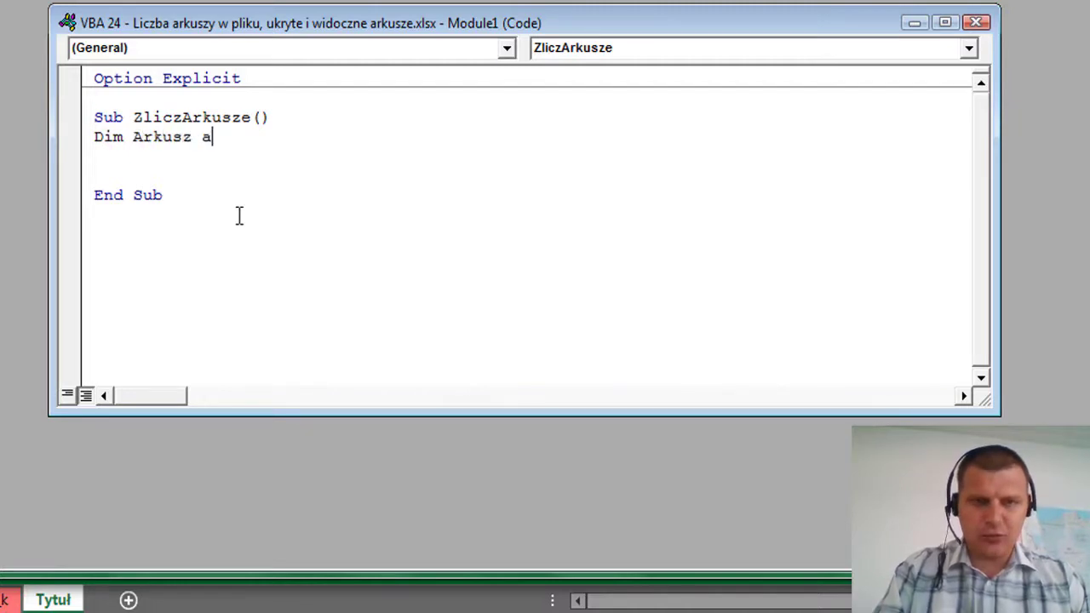
text(s wor)
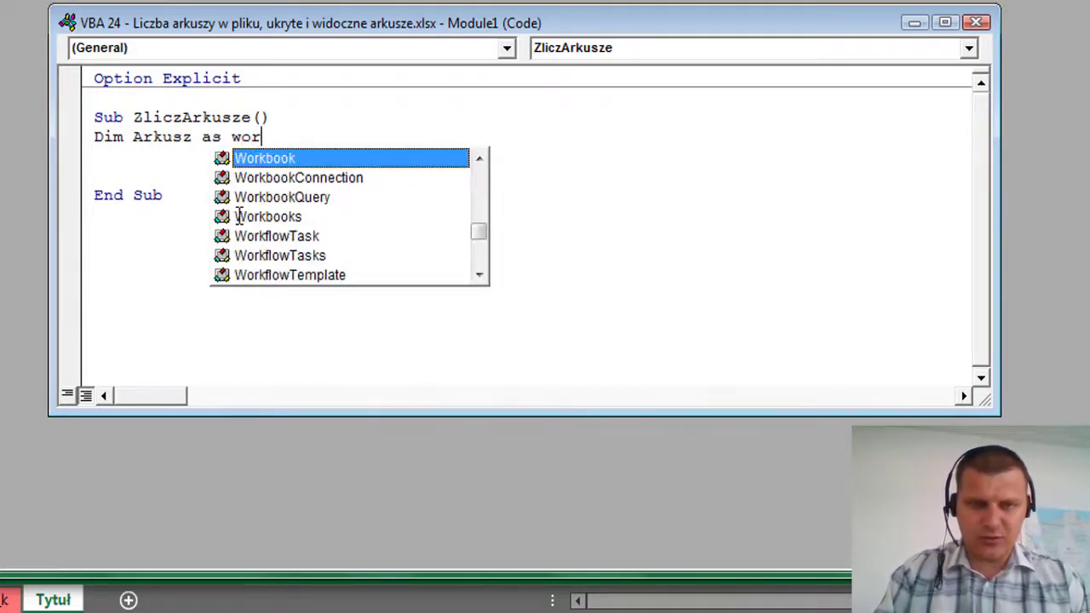
text(ks)
key(Tab)
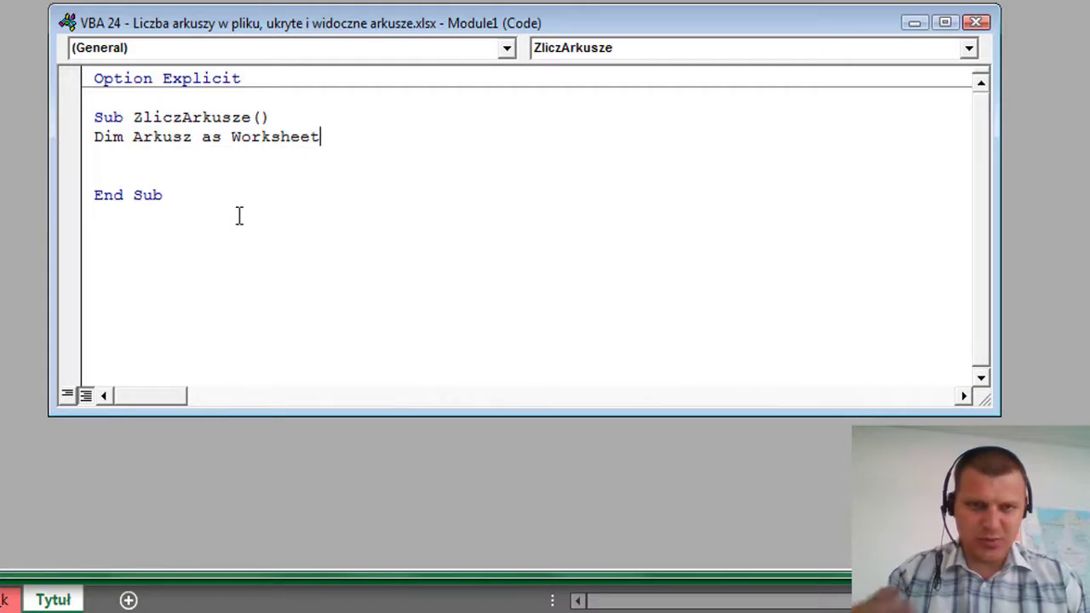
key(Return)
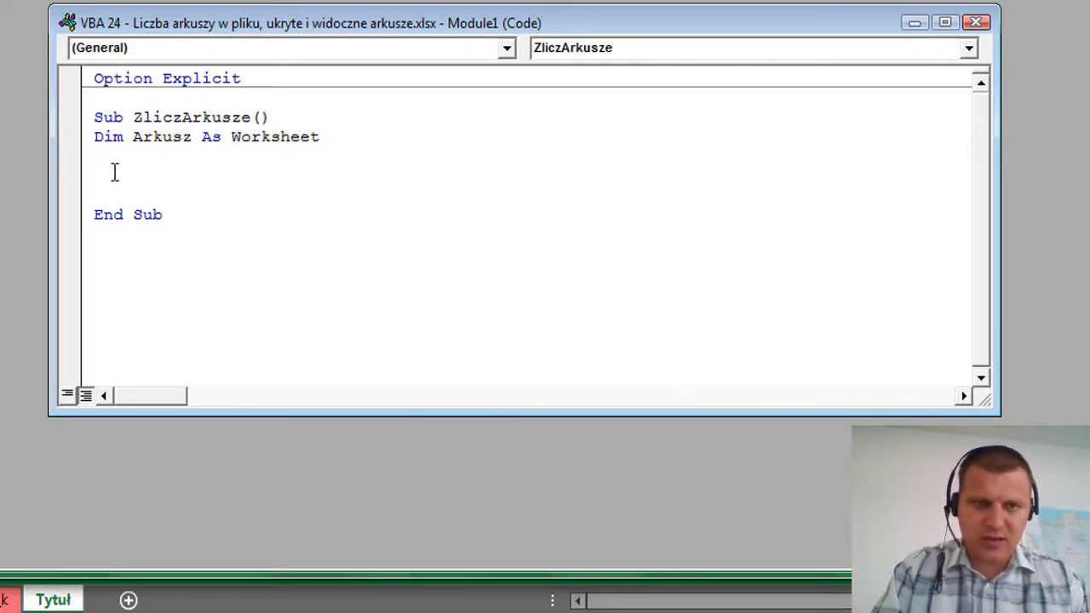
text(Dim)
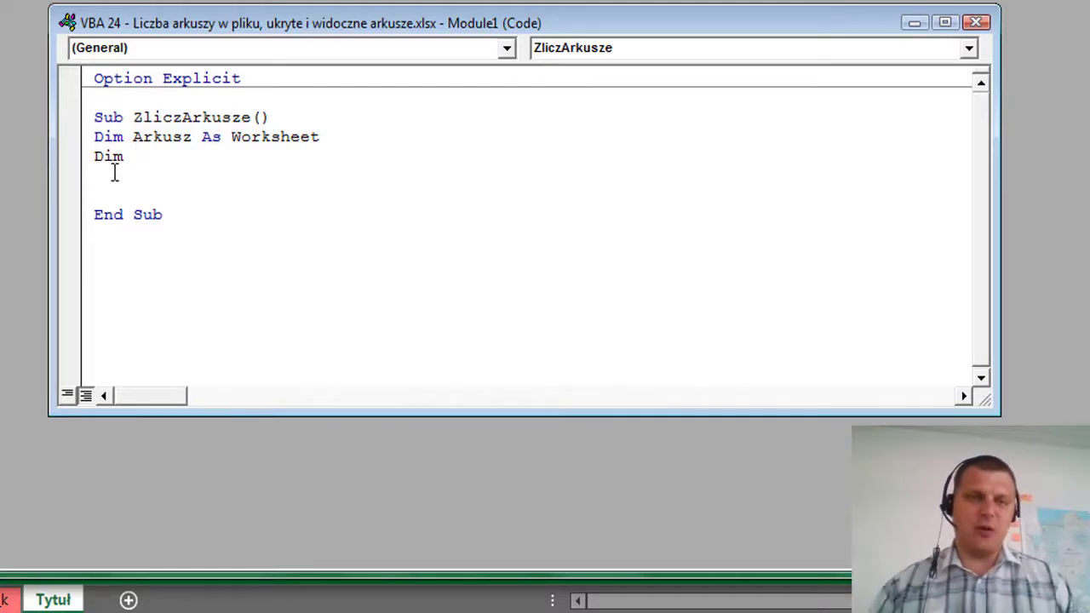
text(i)
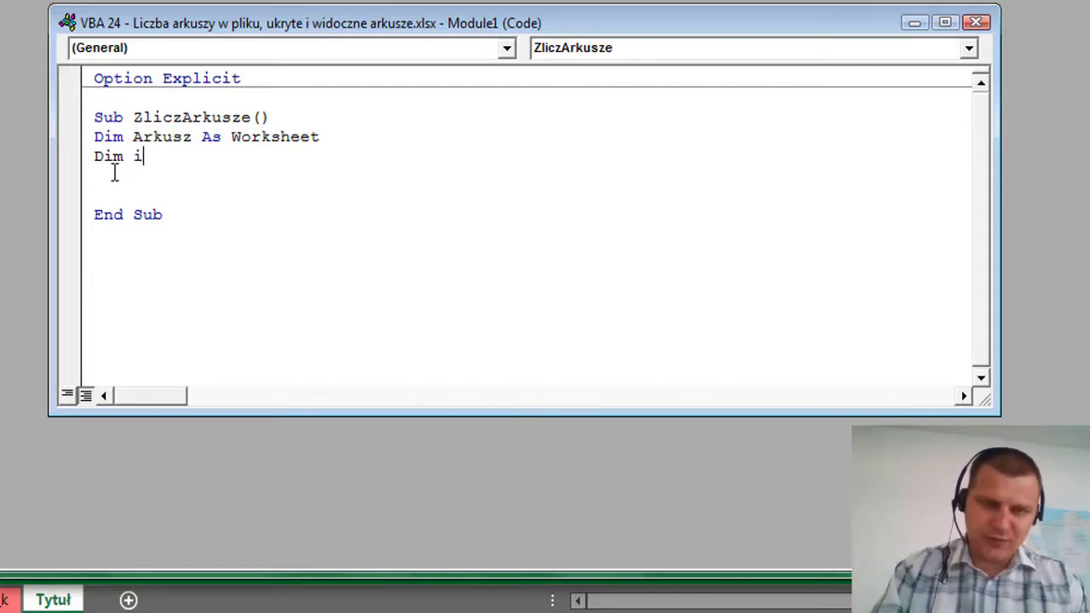
text( as)
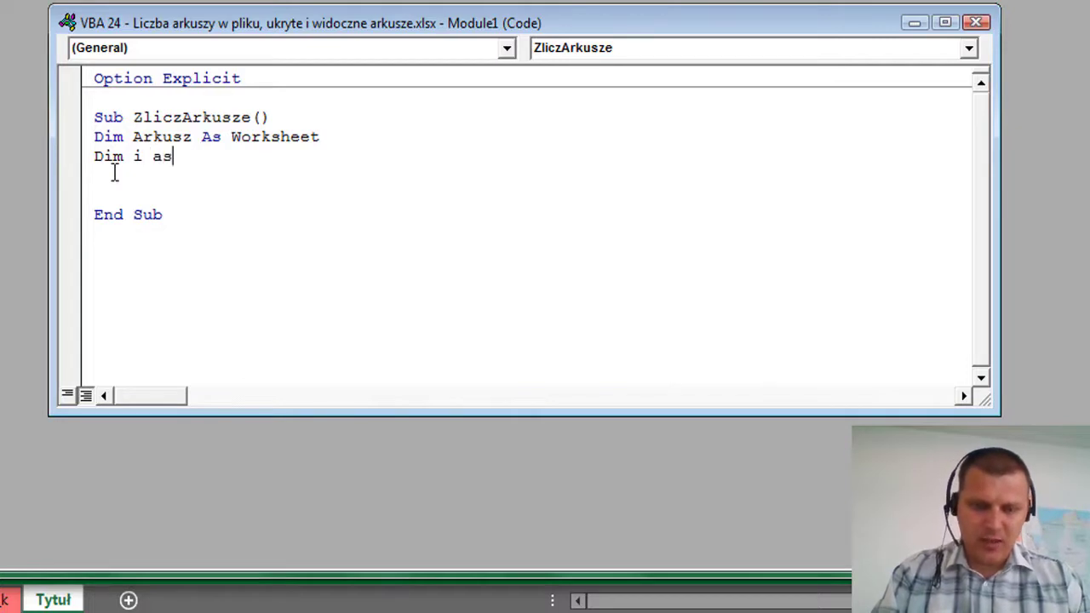
text( in)
key(Tab)
text(, )
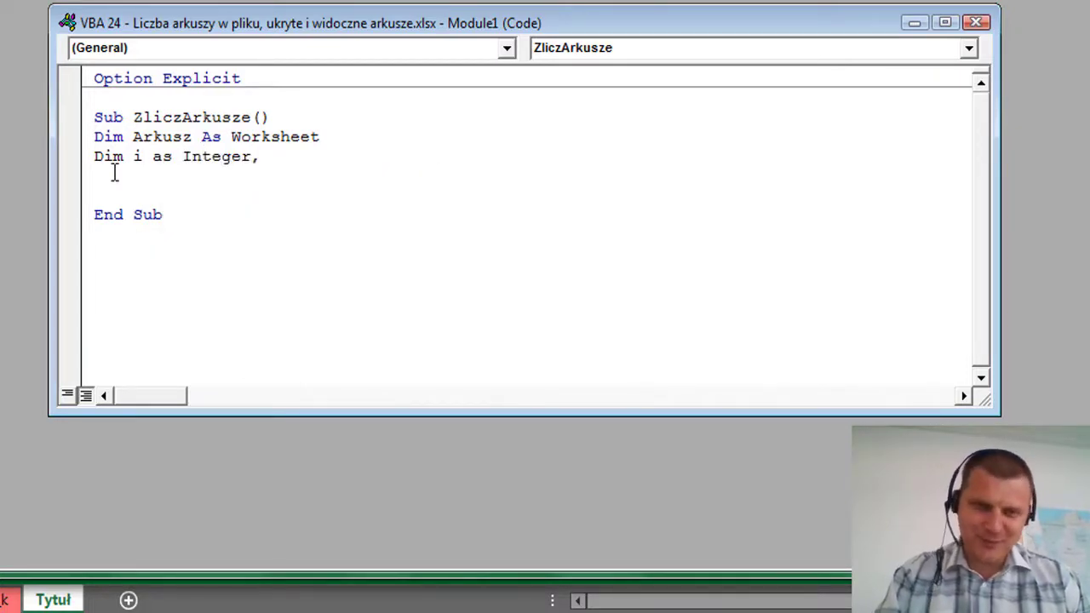
text(h a)
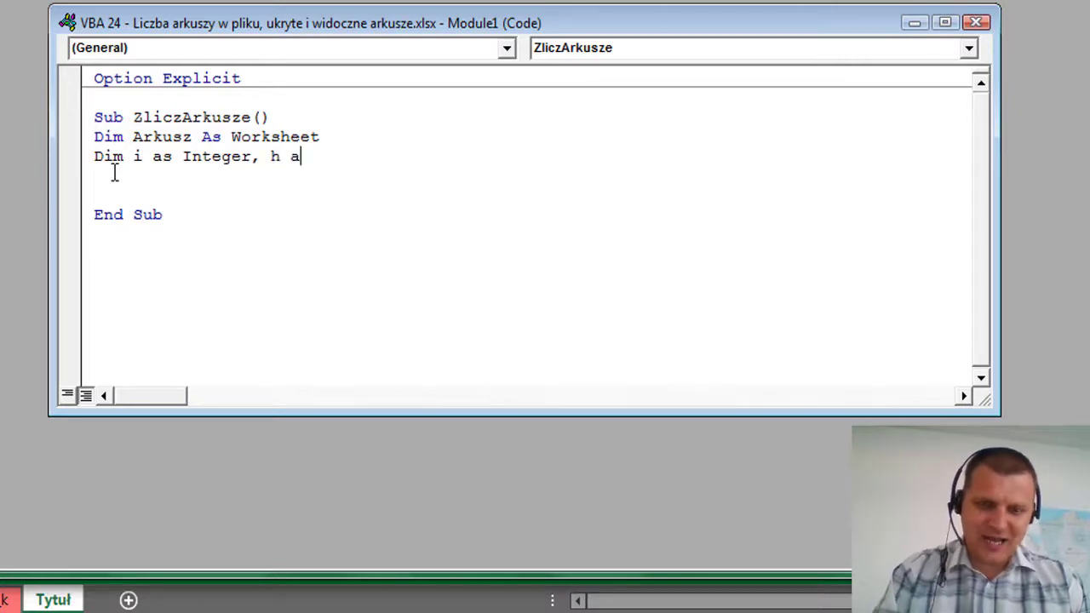
text(s in)
key(Tab)
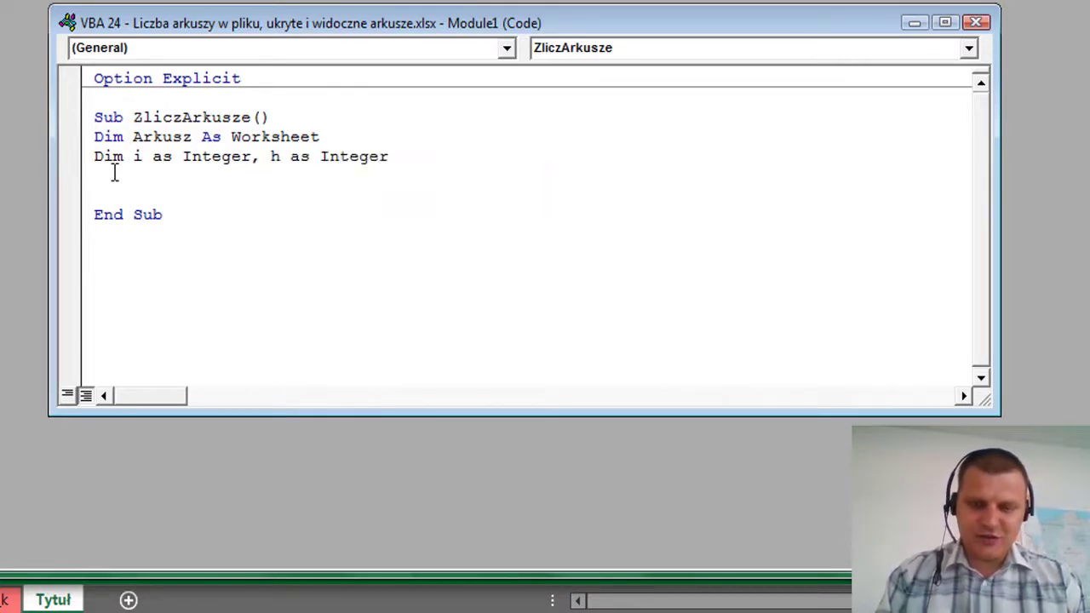
key(Return)
key(Return)
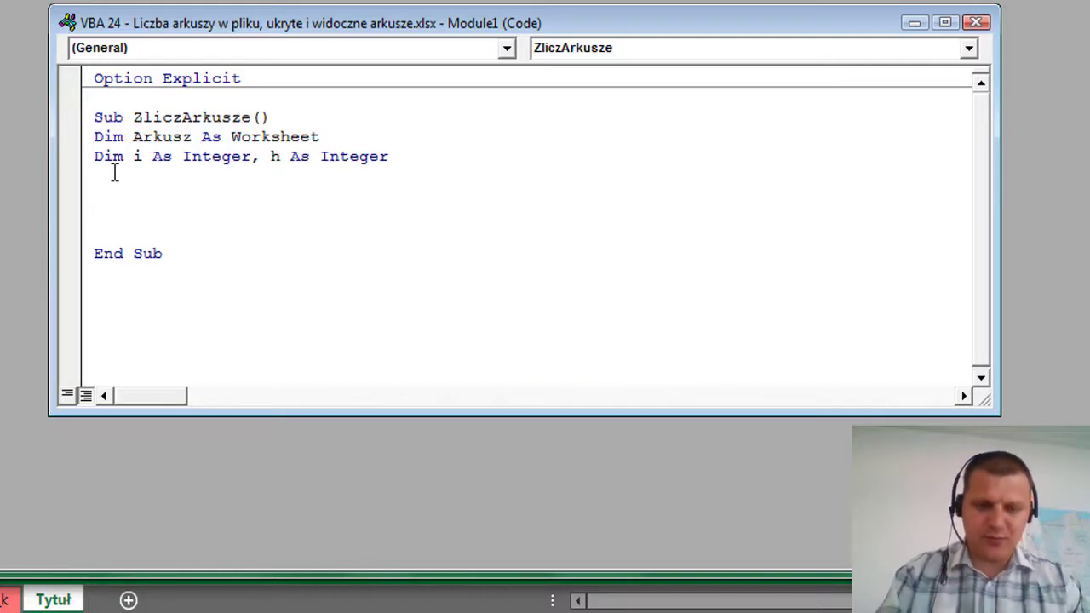
Write the loop header For Each Arkusz In Worksheets
text(for a)
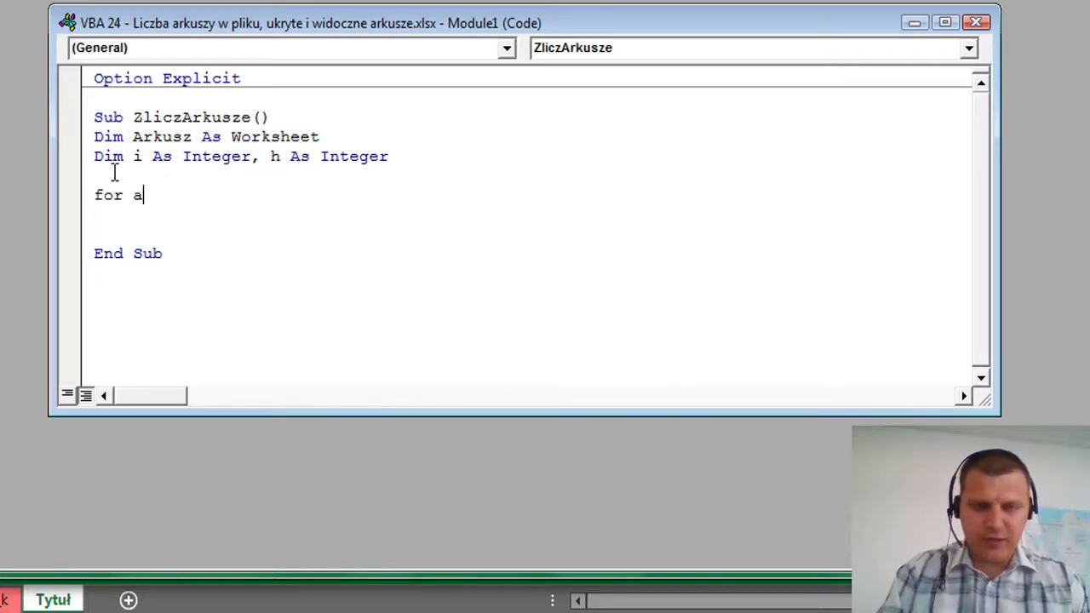
text(ch)
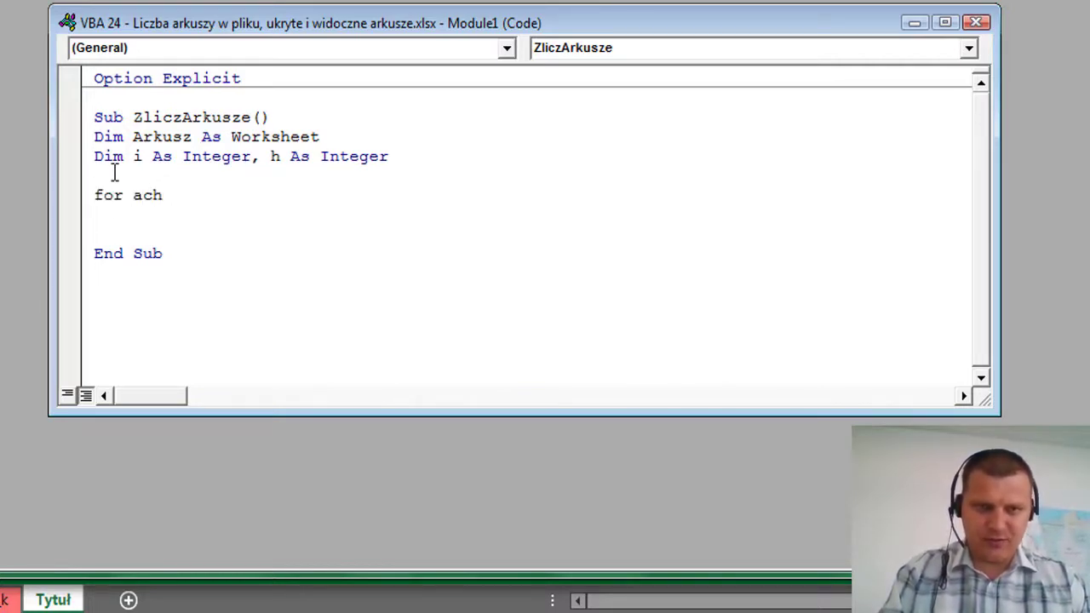
key(BackSpace)
key(BackSpace)
key(BackSpace)
text(each A)
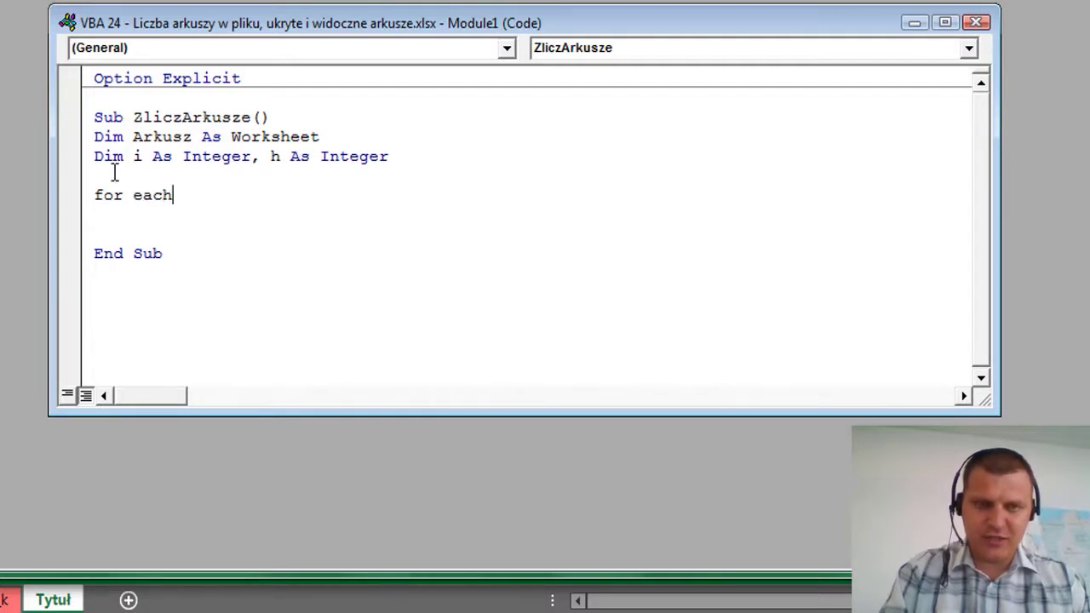
text(rkusz)
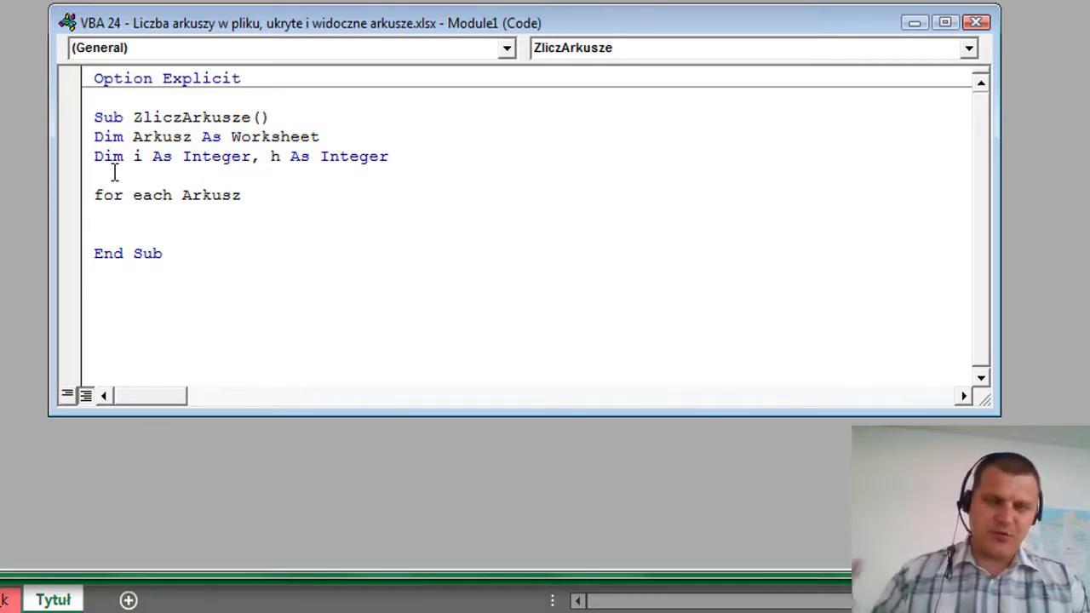
text(in )
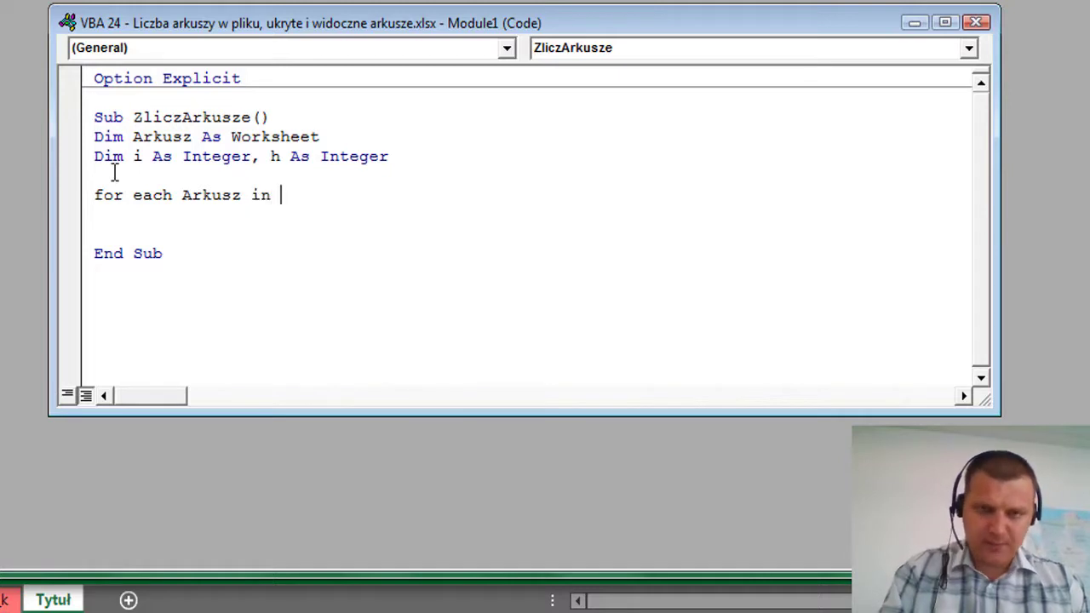
text(works)
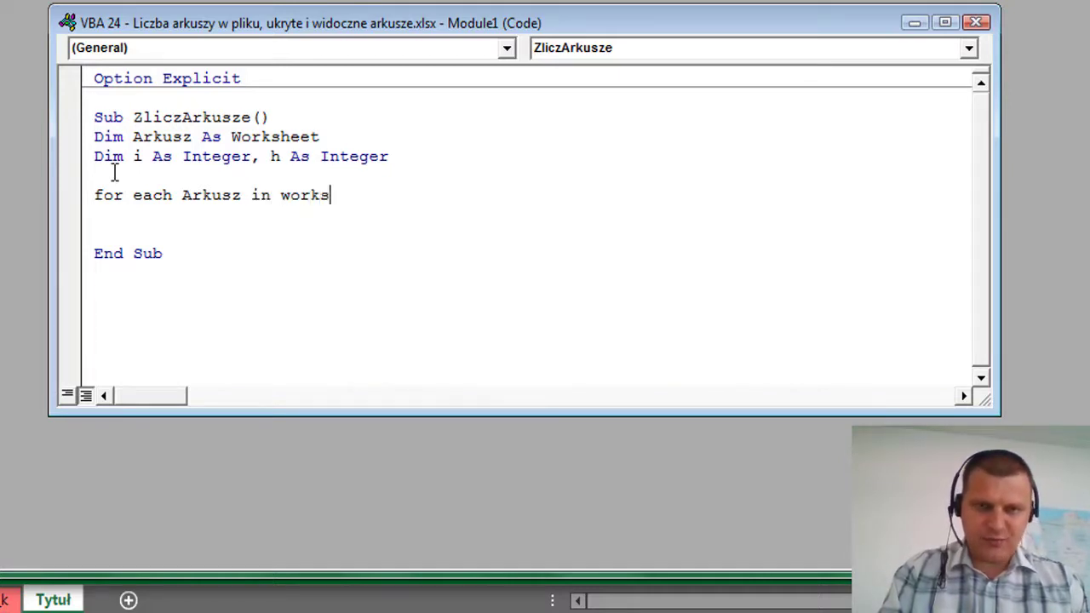
key(ctrl+space)
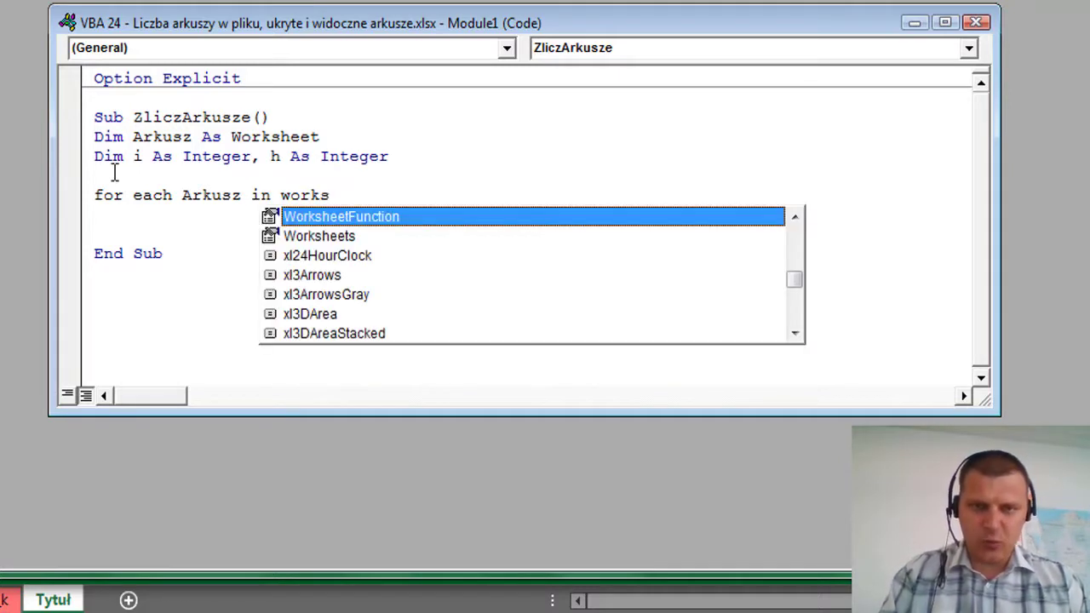
key(Down)
key(Tab)
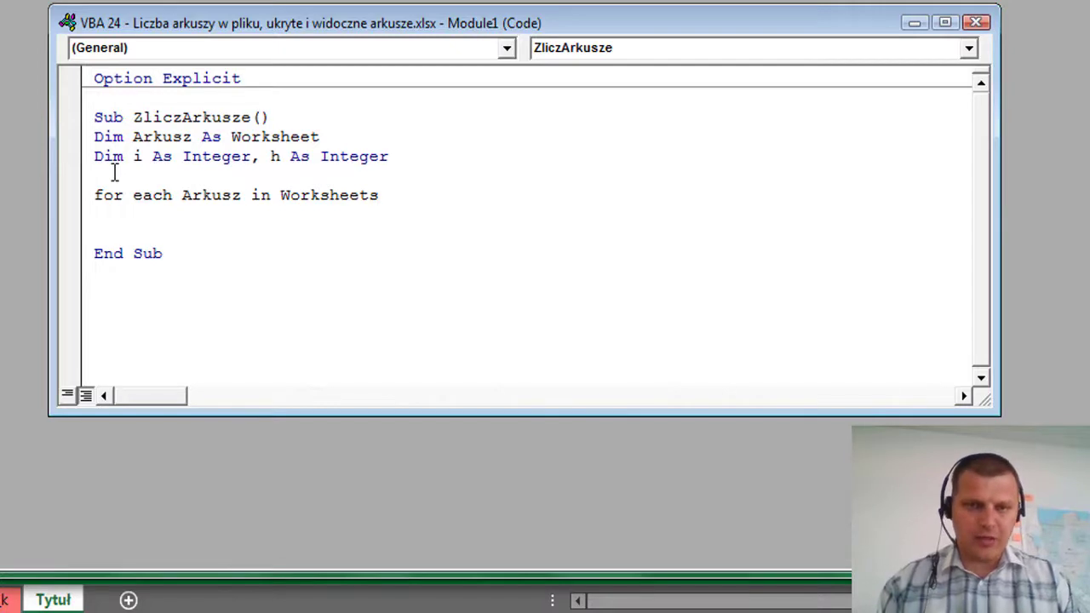
key(Return)
key(Return)
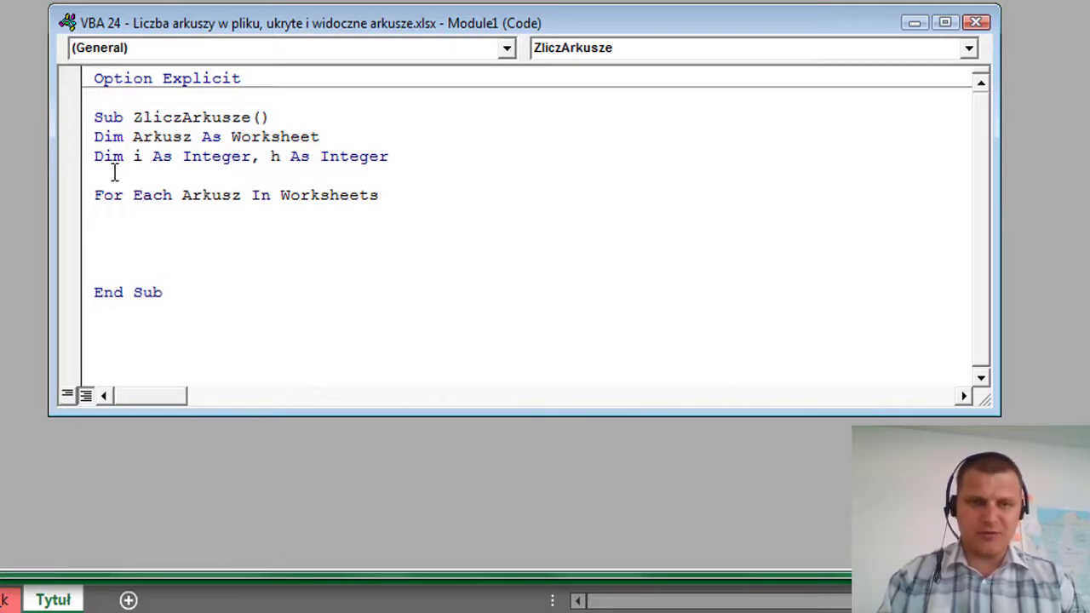
Close the loop with Next Arkusz and leave an indented empty body line
key(Return)
text(next)
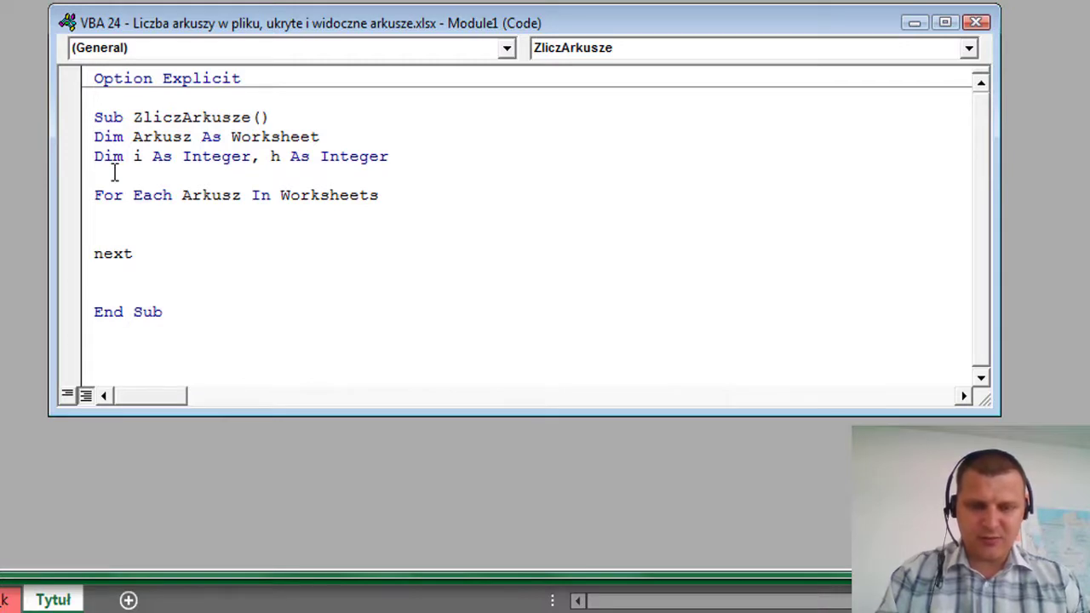
text( Arkusz)
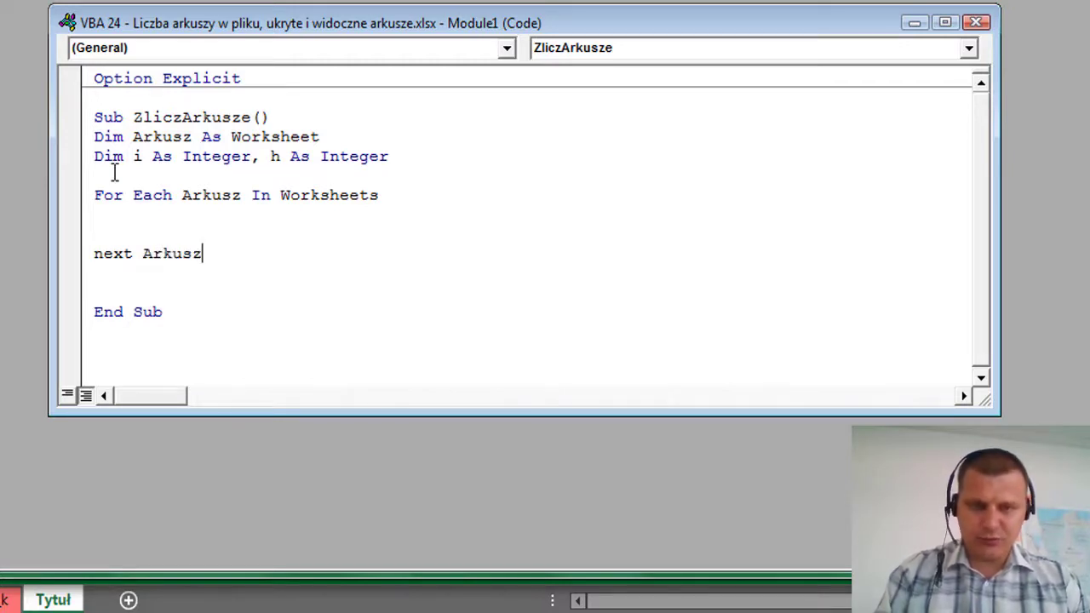
key(Return)
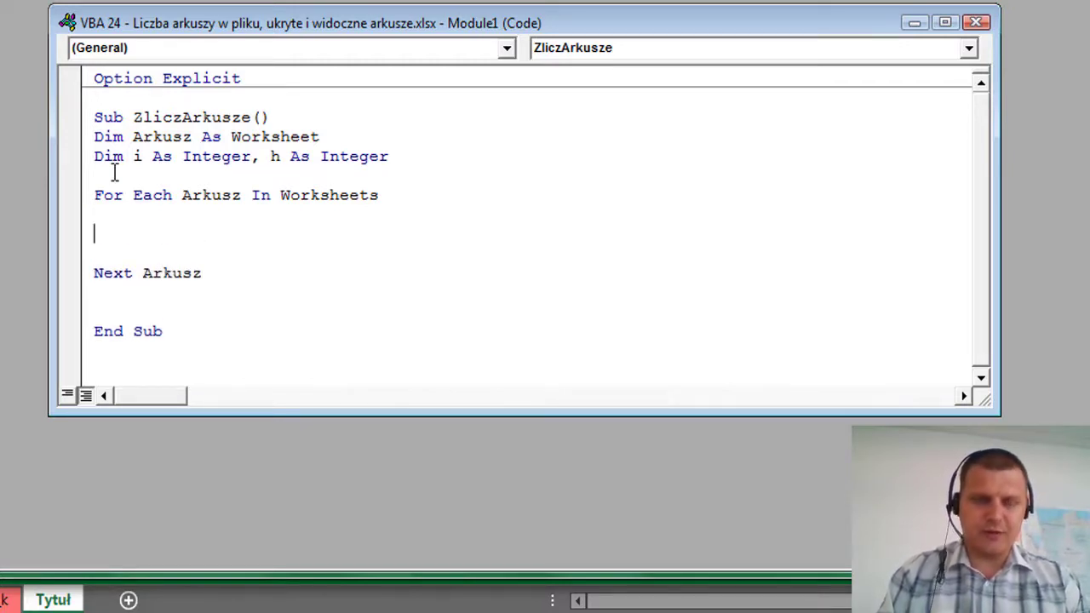
key(Tab)
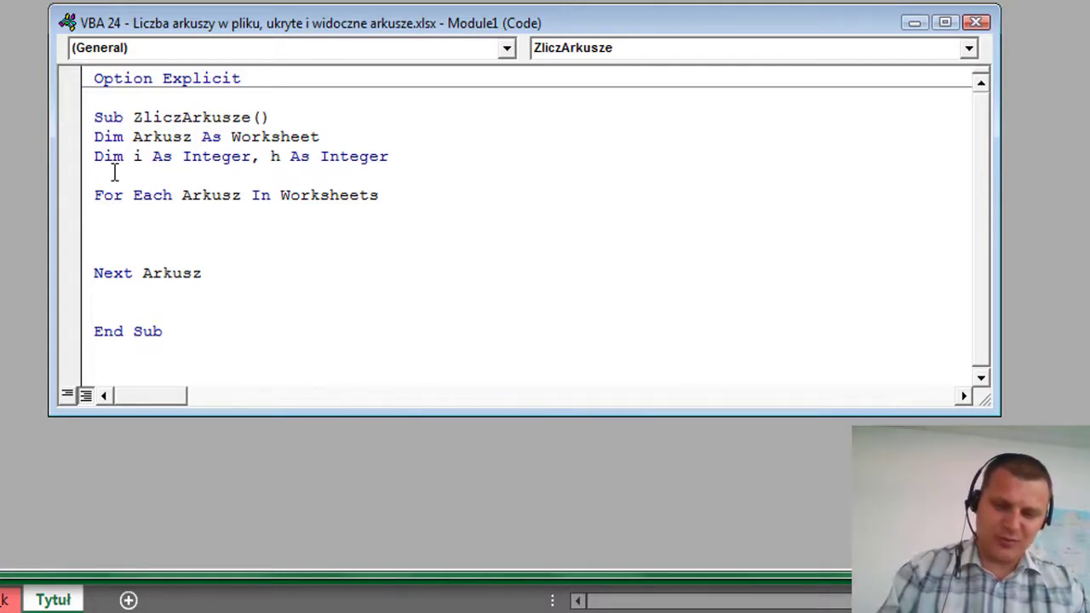
Add i = i + 1 in the loop and MsgBox "Wszyskich arkuszy jest: " & i after Next Arkusz
text(i = i )
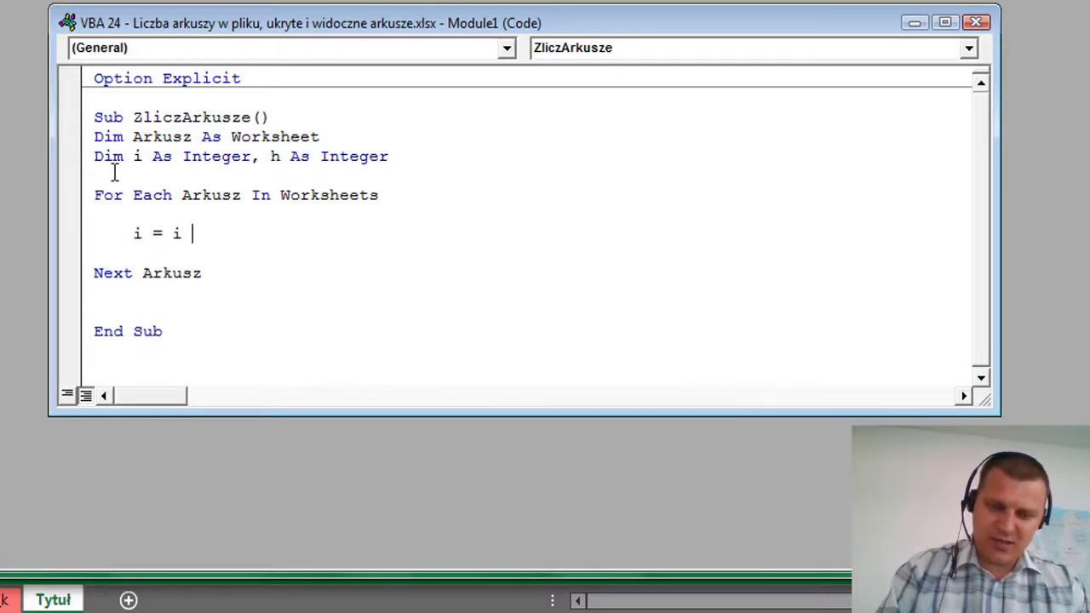
text(+ 1)
key(Return)
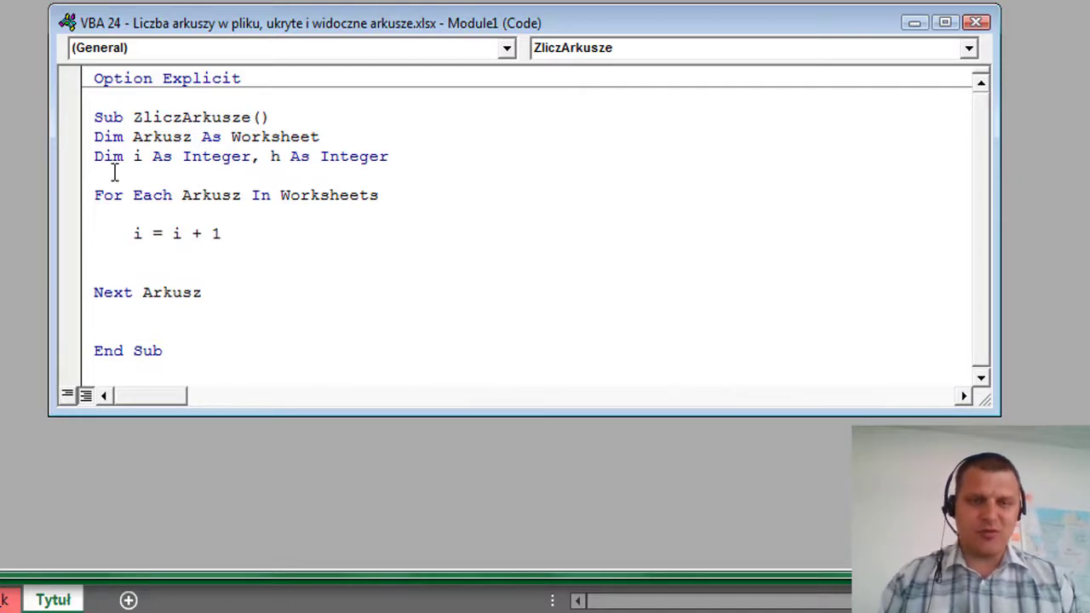
key(Down)
key(Down)
key(Down)
key(Return)
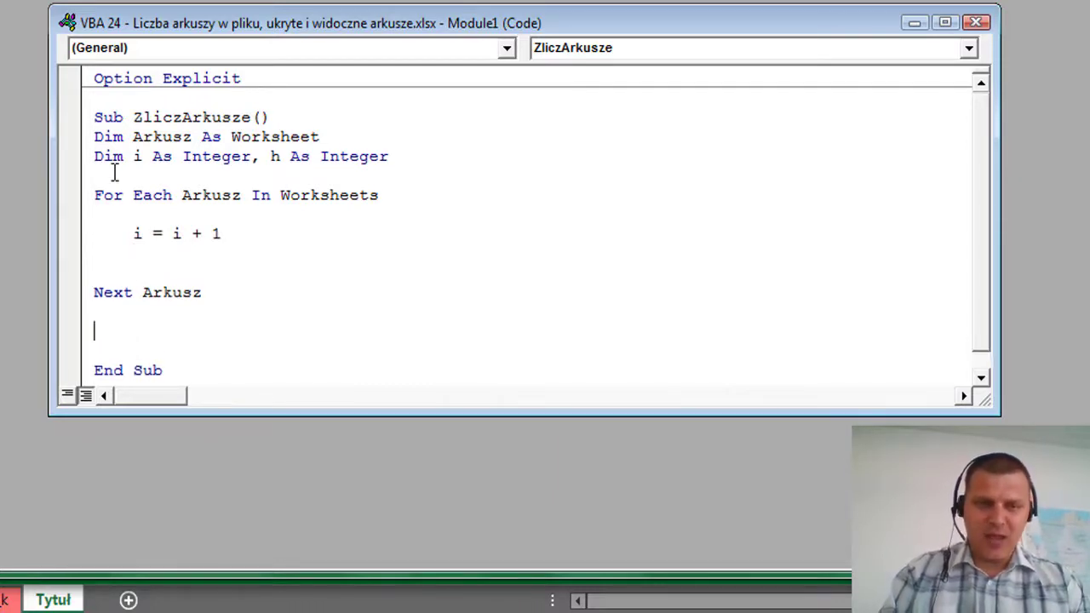
text(Ms)
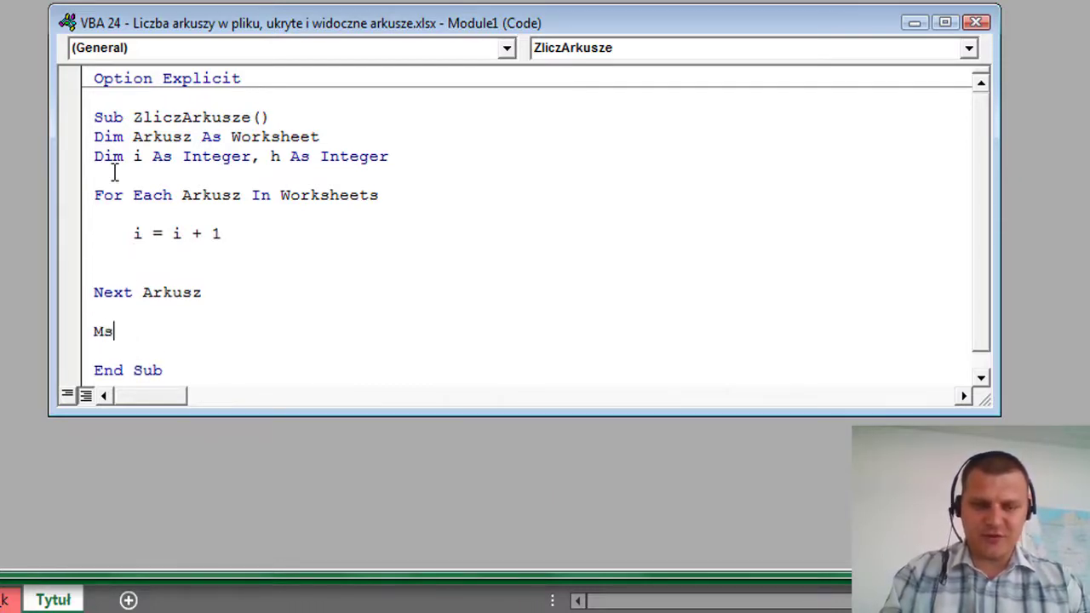
text(gbox ")
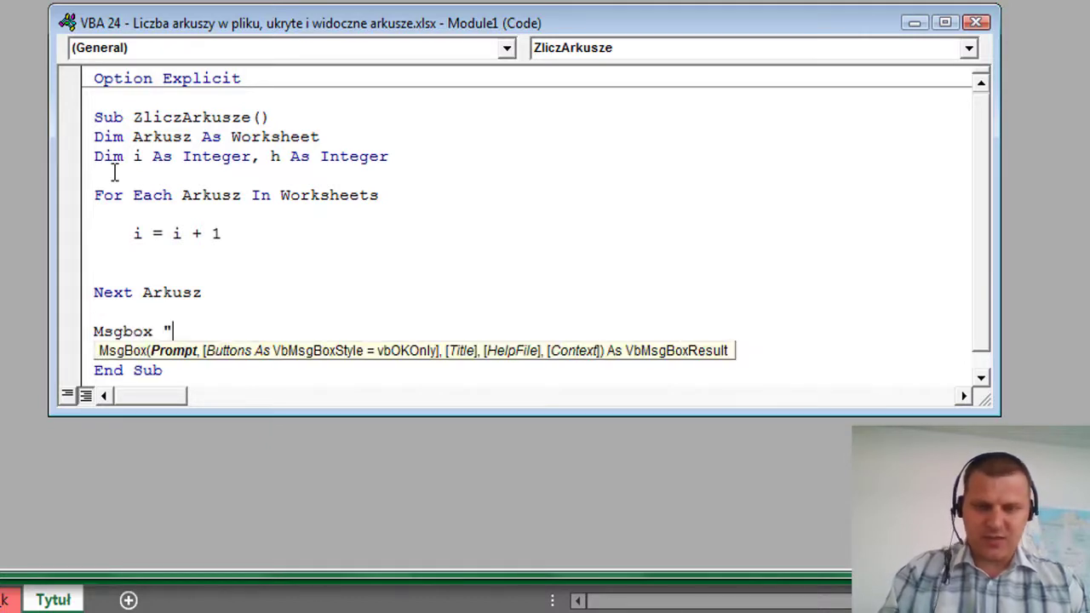
text(W)
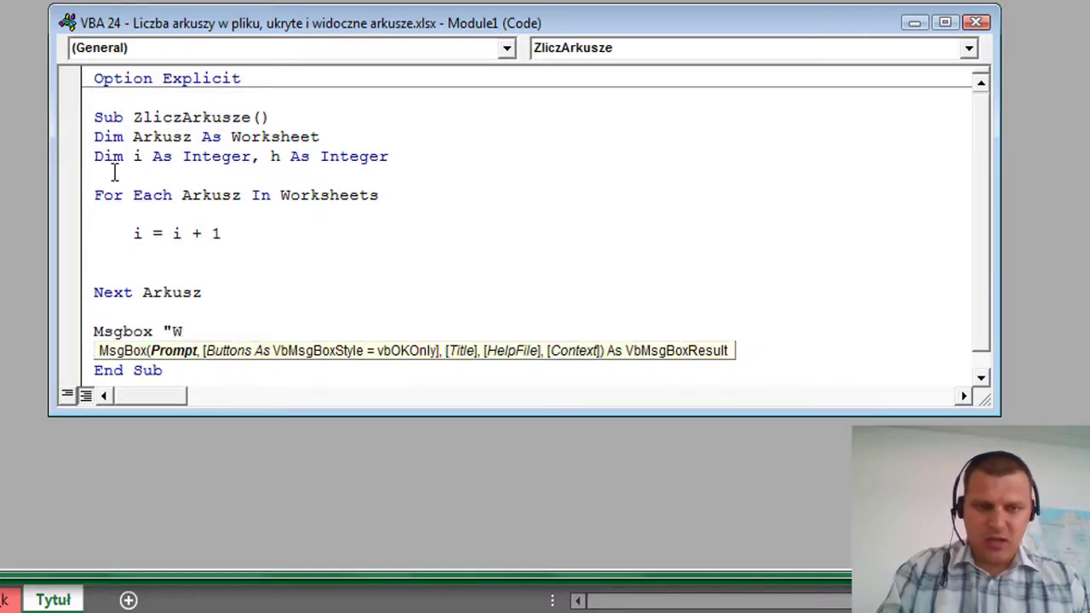
text(szyski)
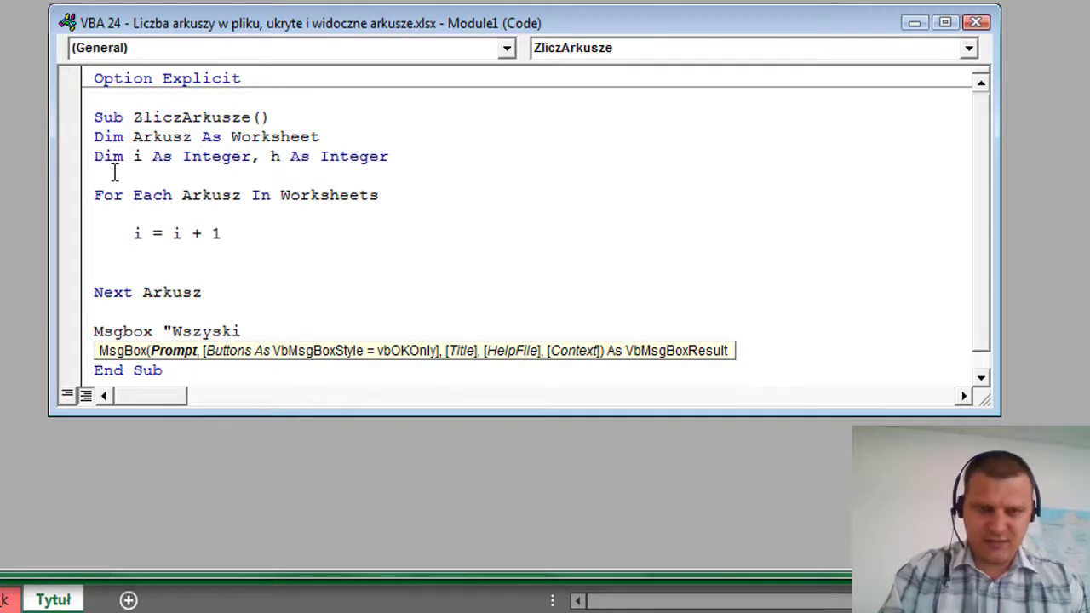
text(ch arkusz)
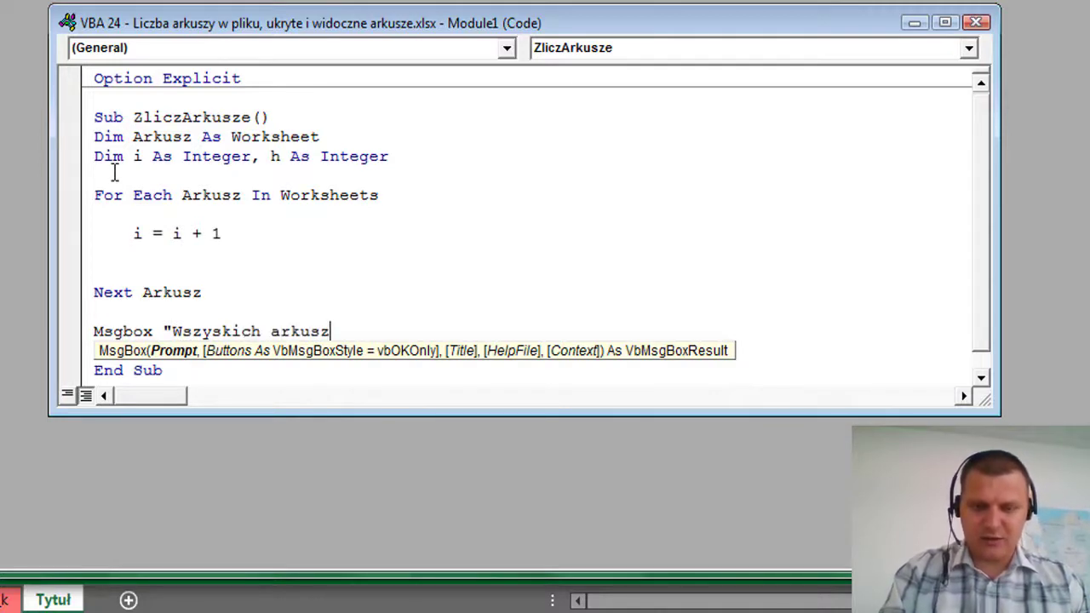
text(y jest: " )
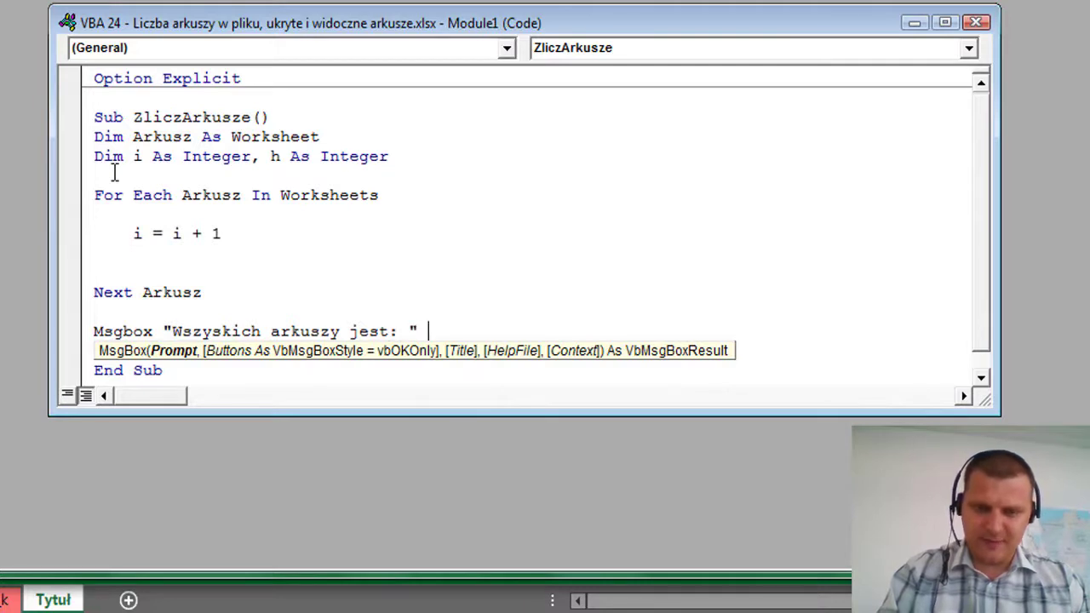
text(& i)
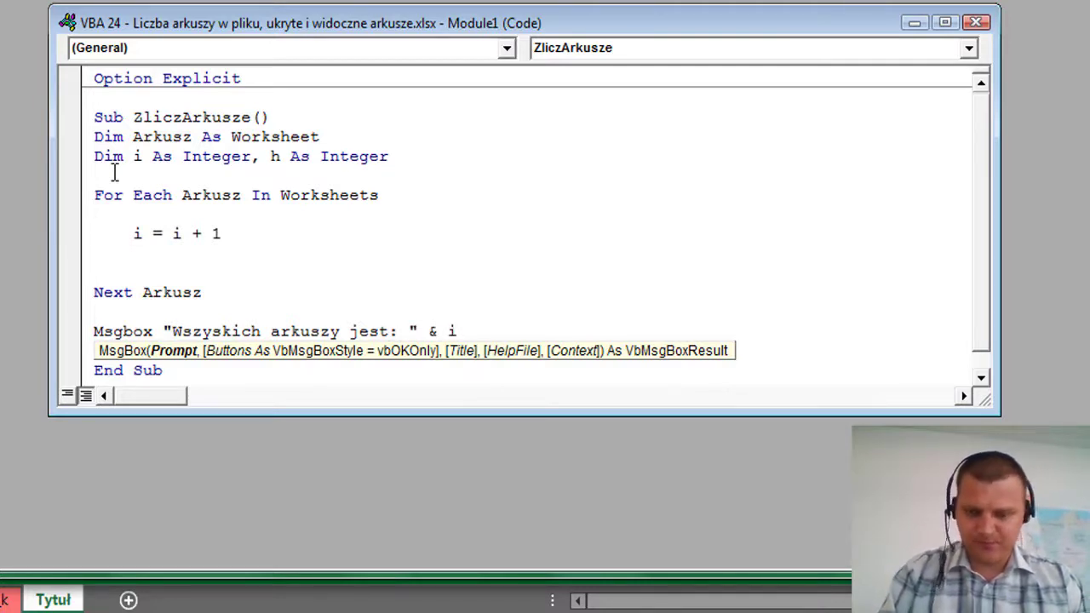
key(Up)
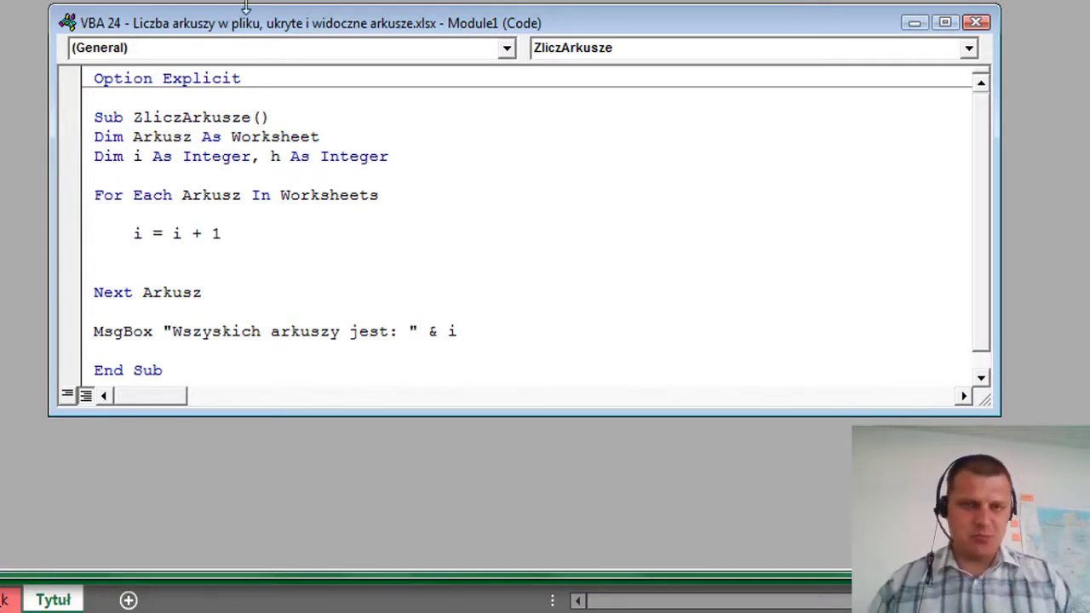
On the empty line under i = i + 1, start the condition with Arkusz.Visible
drag(246, 7, 245, 0)
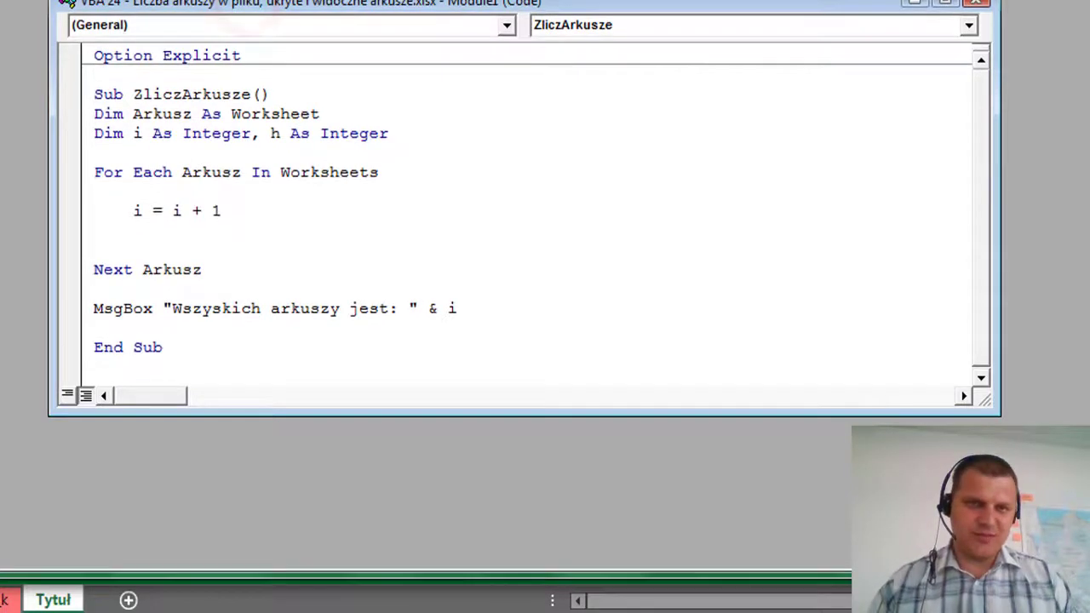
click(158, 225)
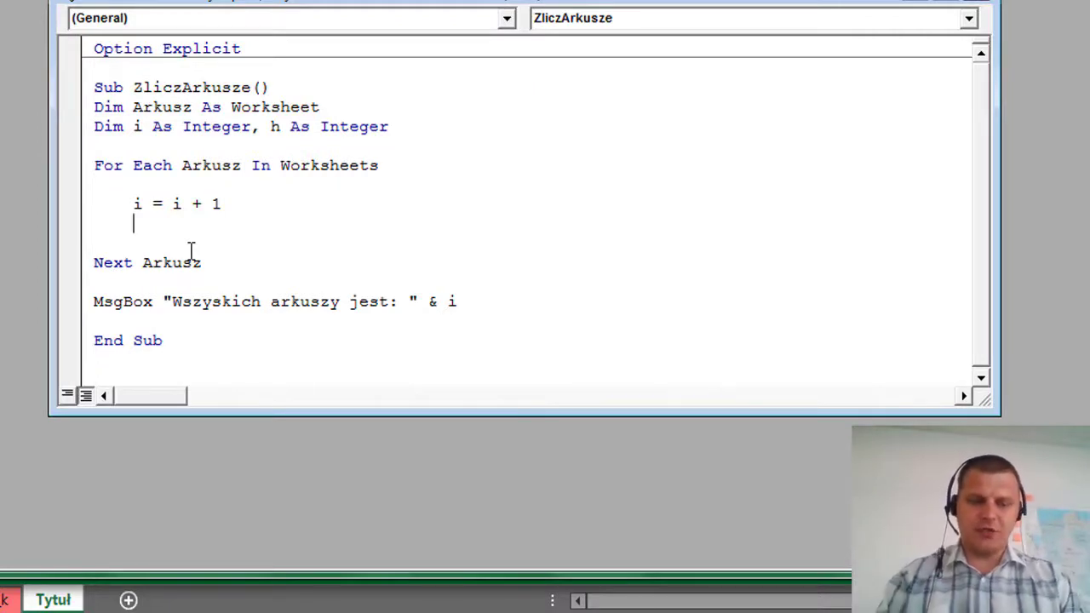
text(Arkusz)
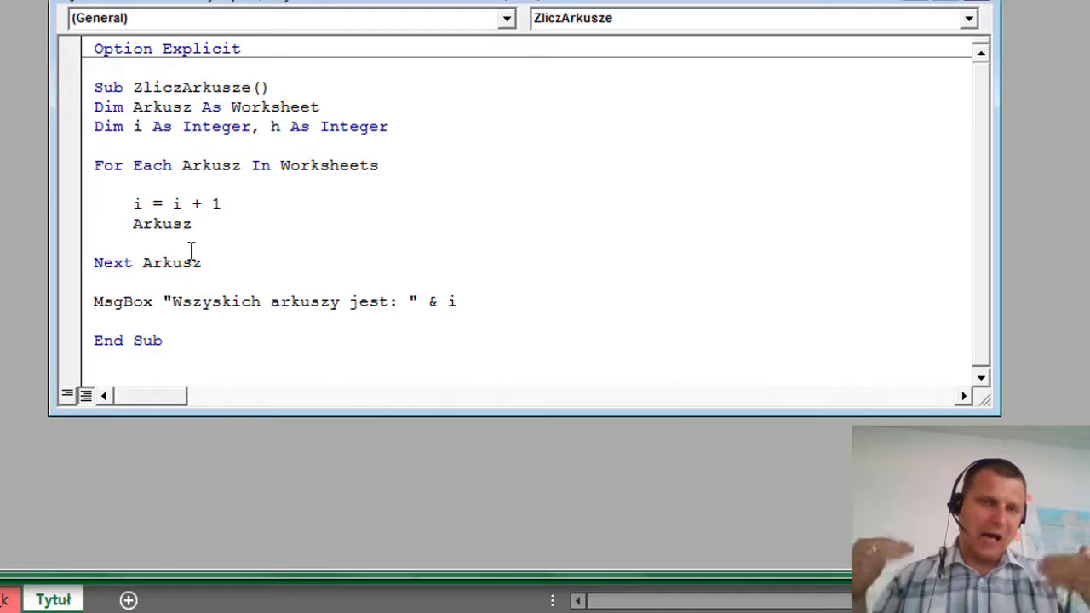
double_click(323, 166)
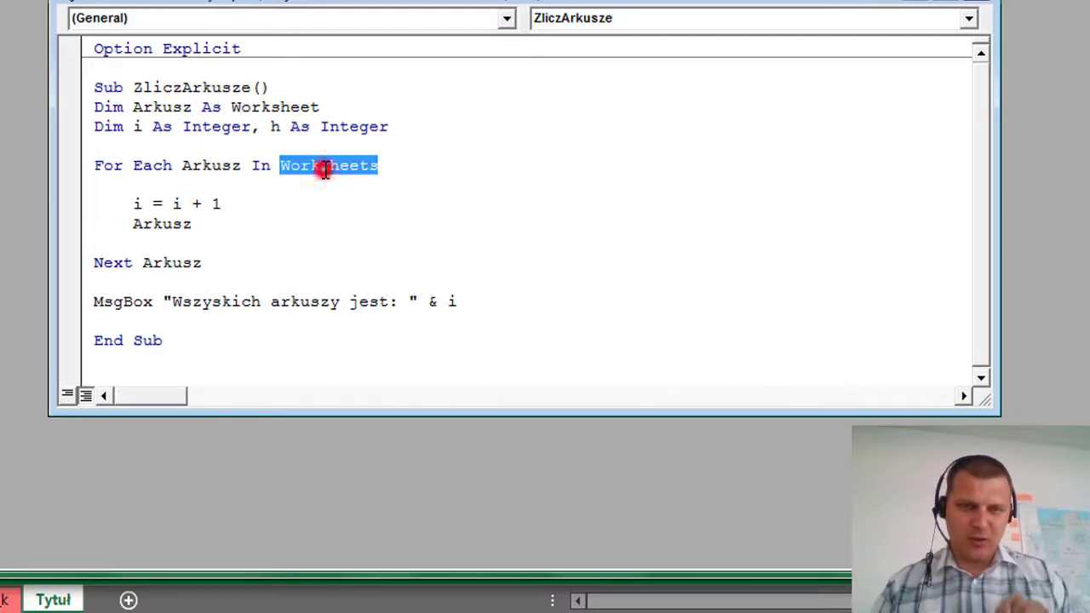
click(194, 224)
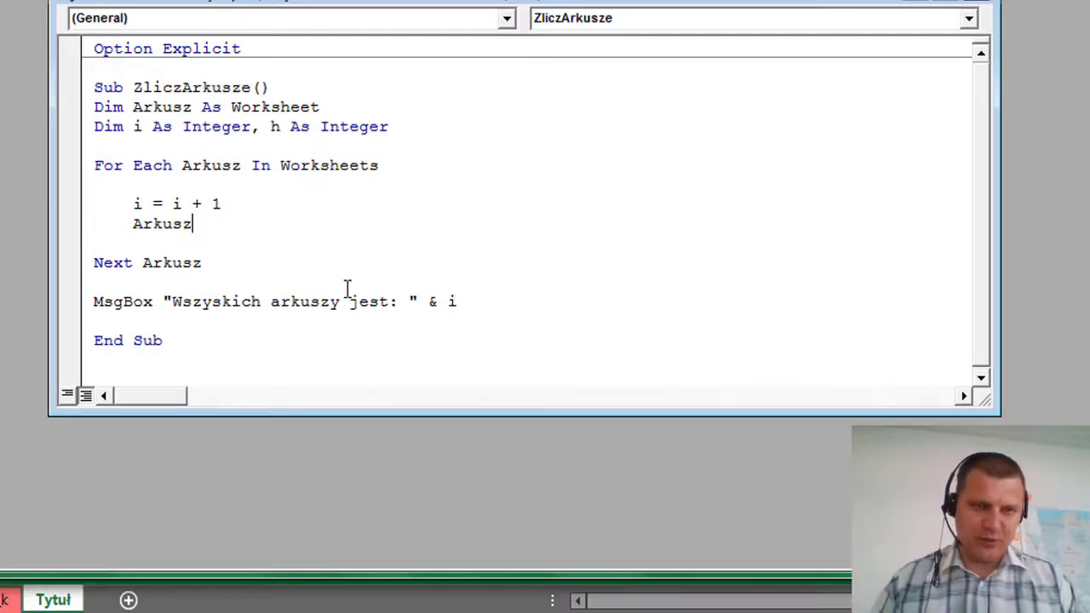
text(.)
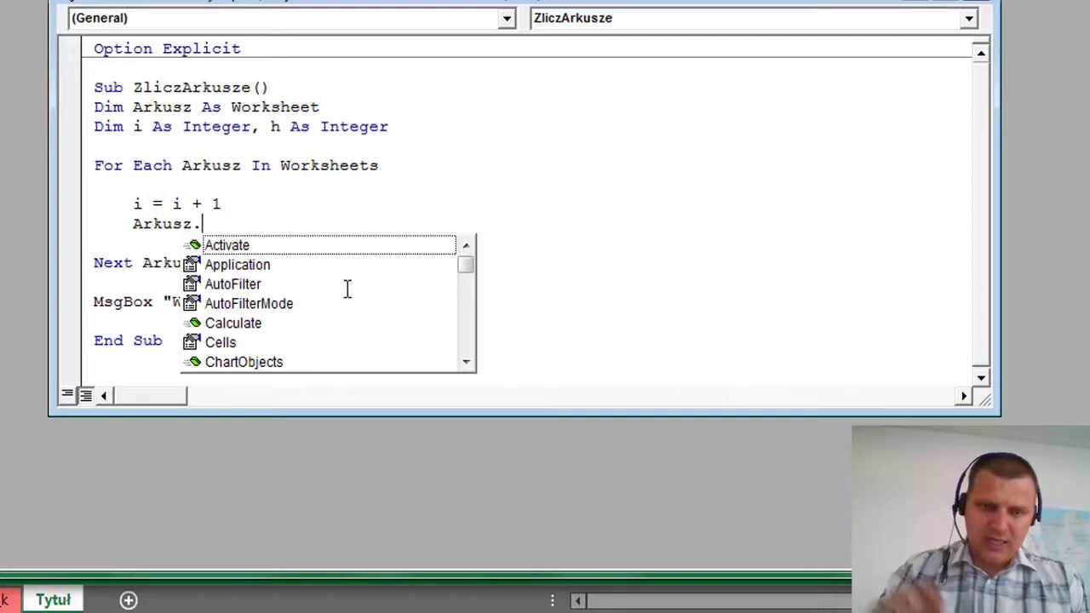
text(vi)
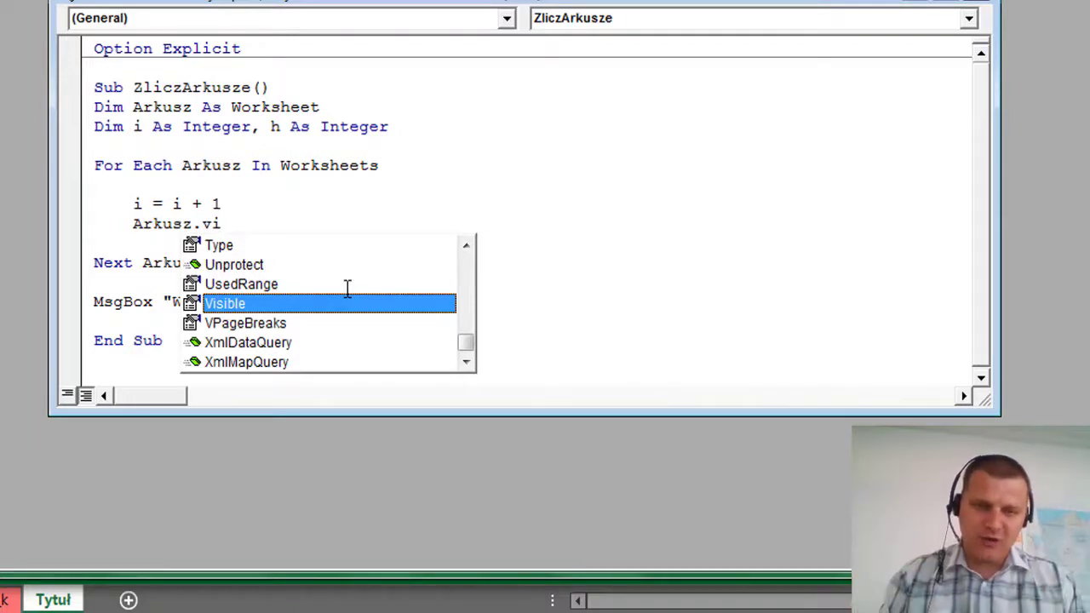
key(Tab)
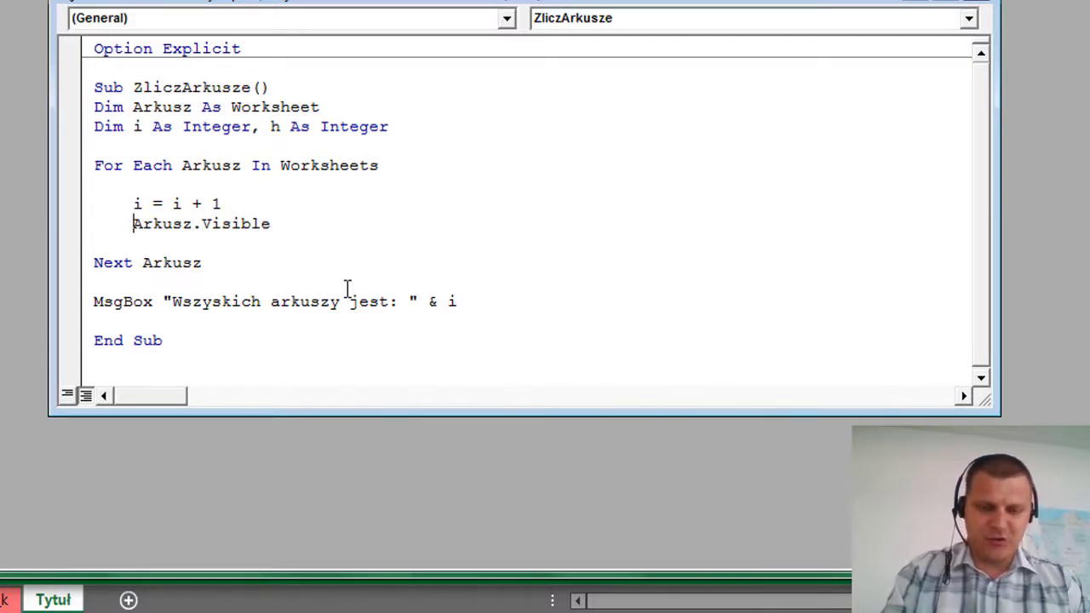
Complete the line as If Arkusz.Visible = xlSheetHidden Then h = h + 1
text(if )
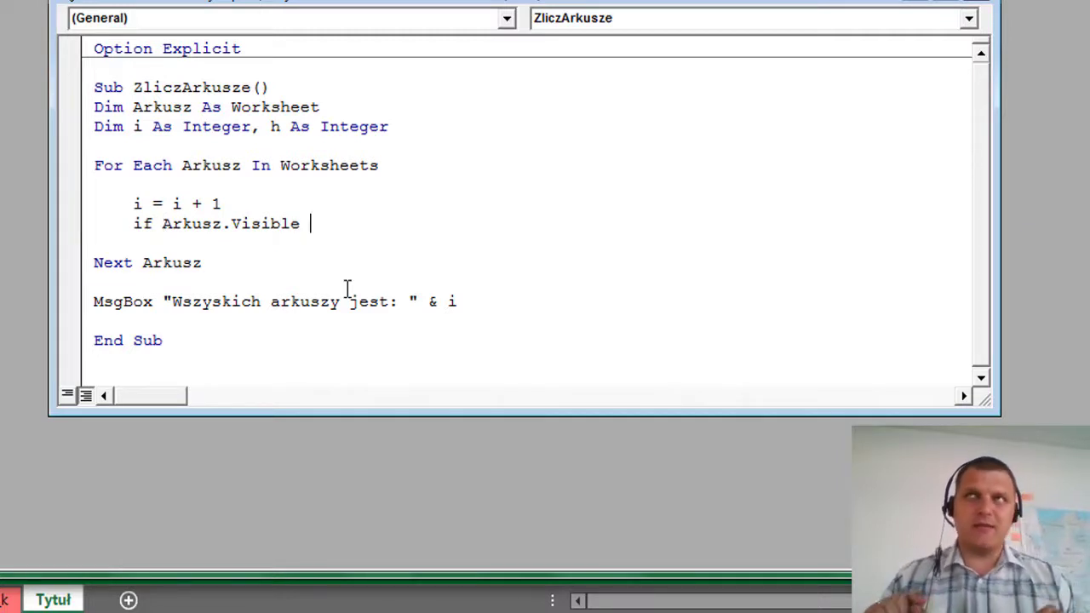
text(= )
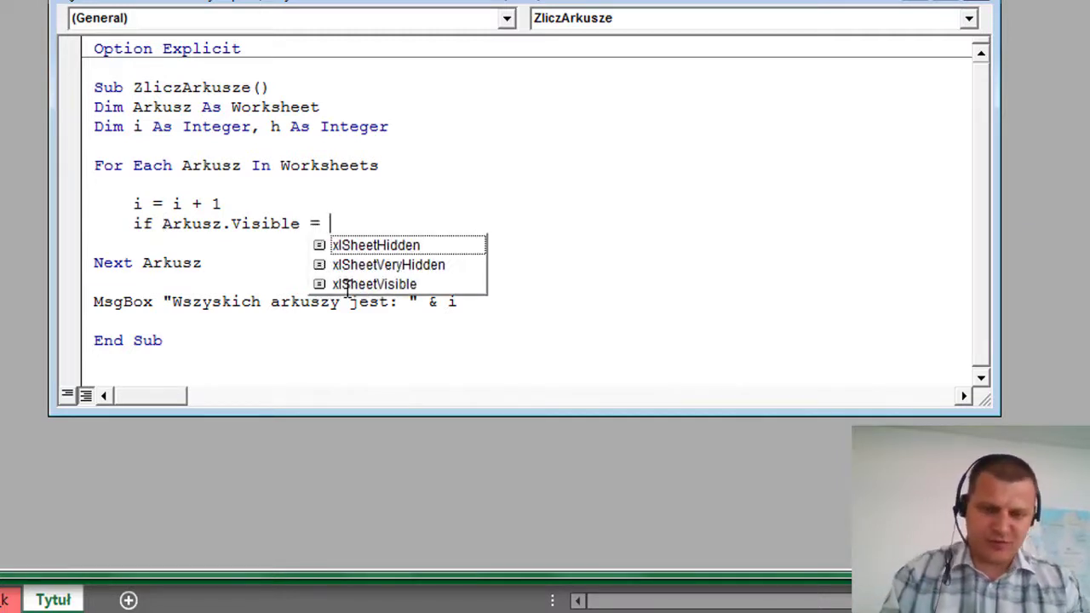
text(fal)
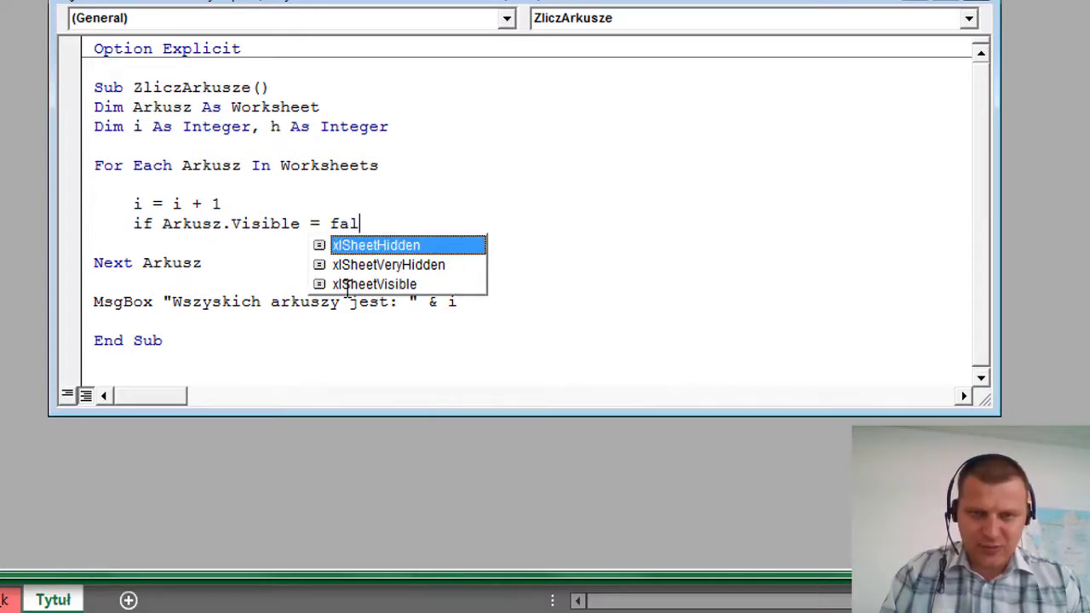
key(Tab)
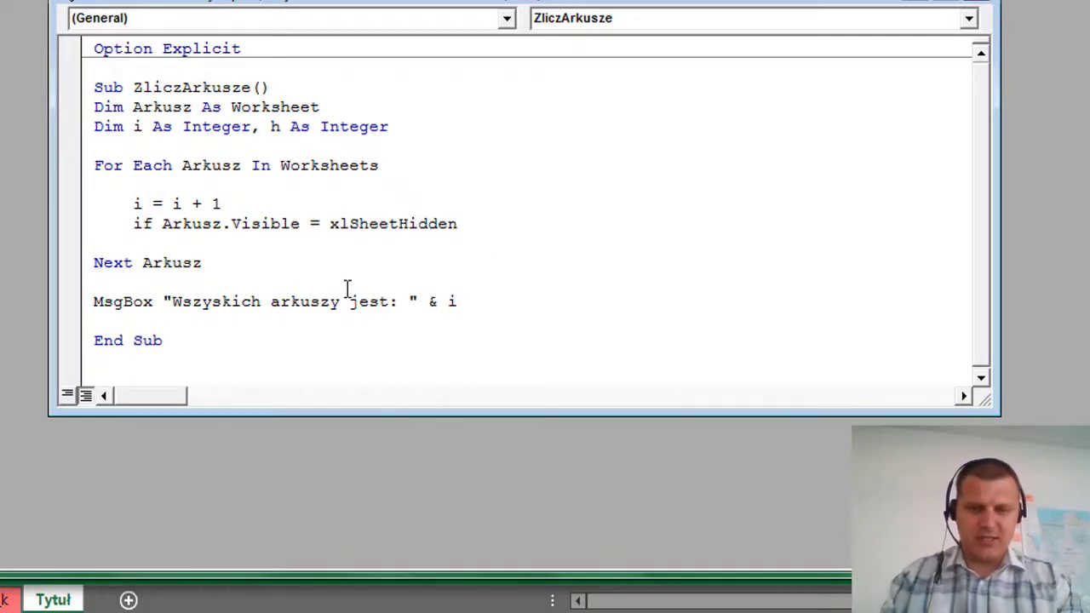
text(hen )
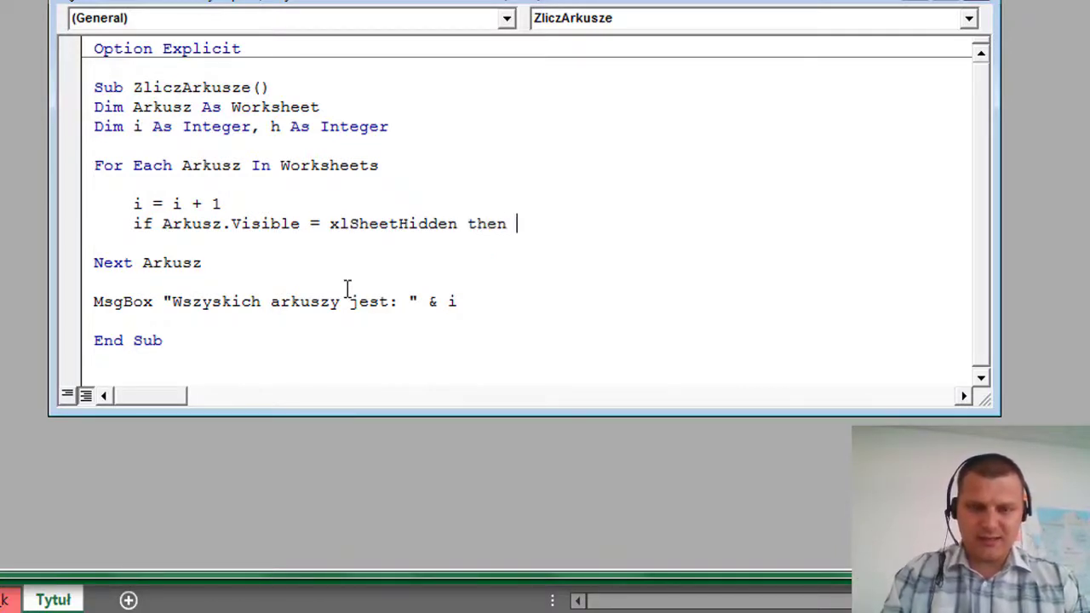
text(h = h)
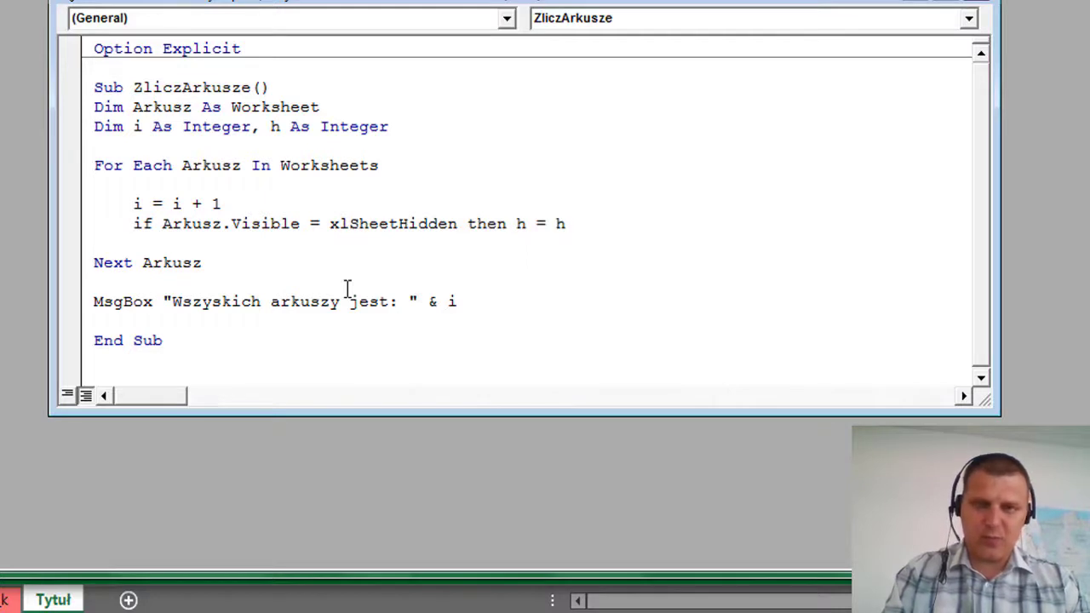
text( + 1)
key(Return)
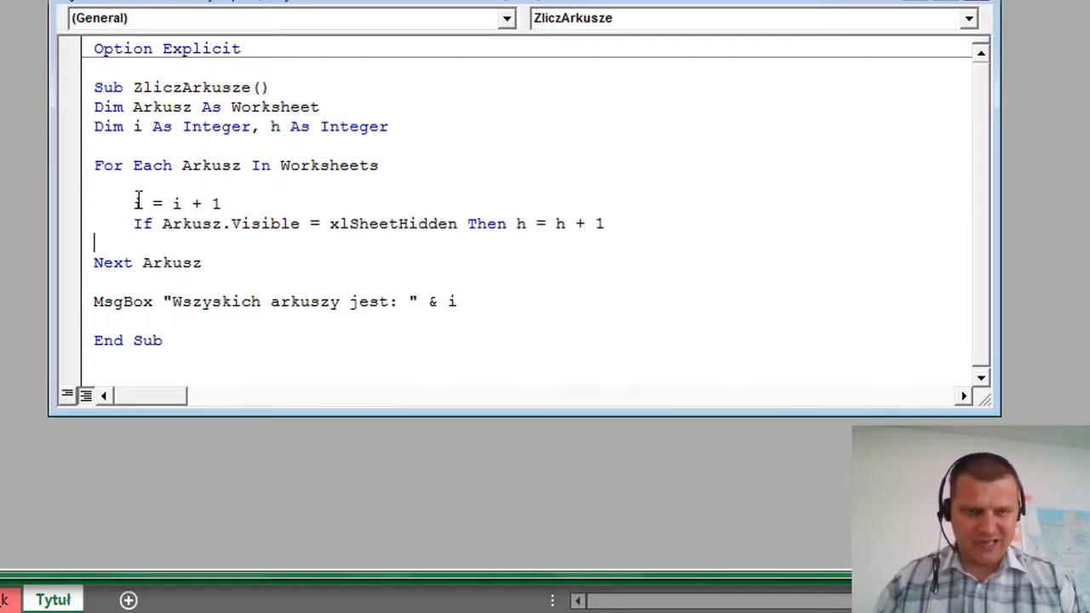
click(137, 200)
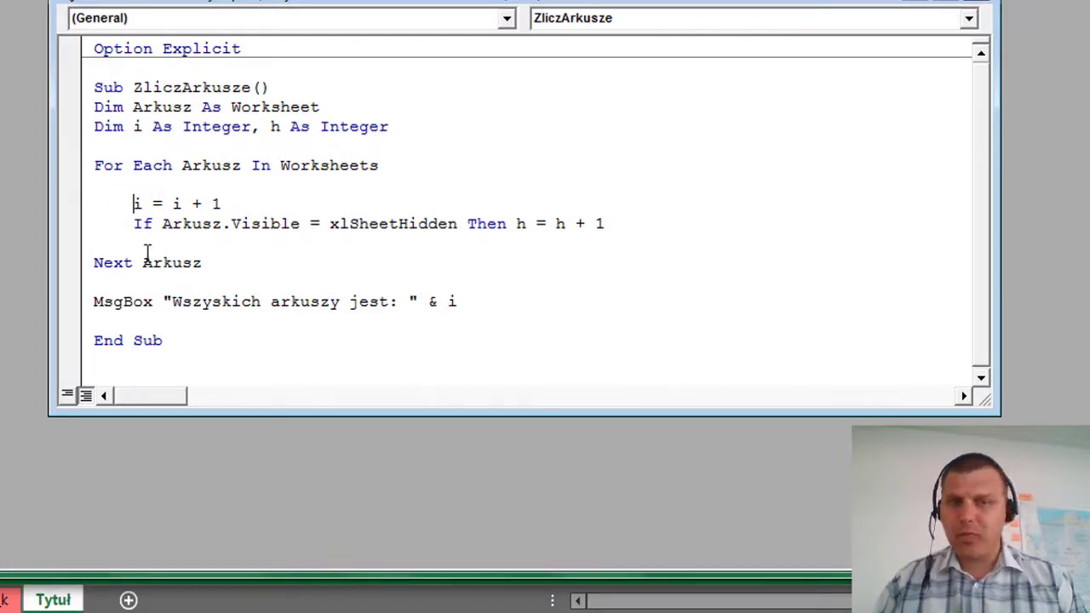
drag(134, 126, 390, 128)
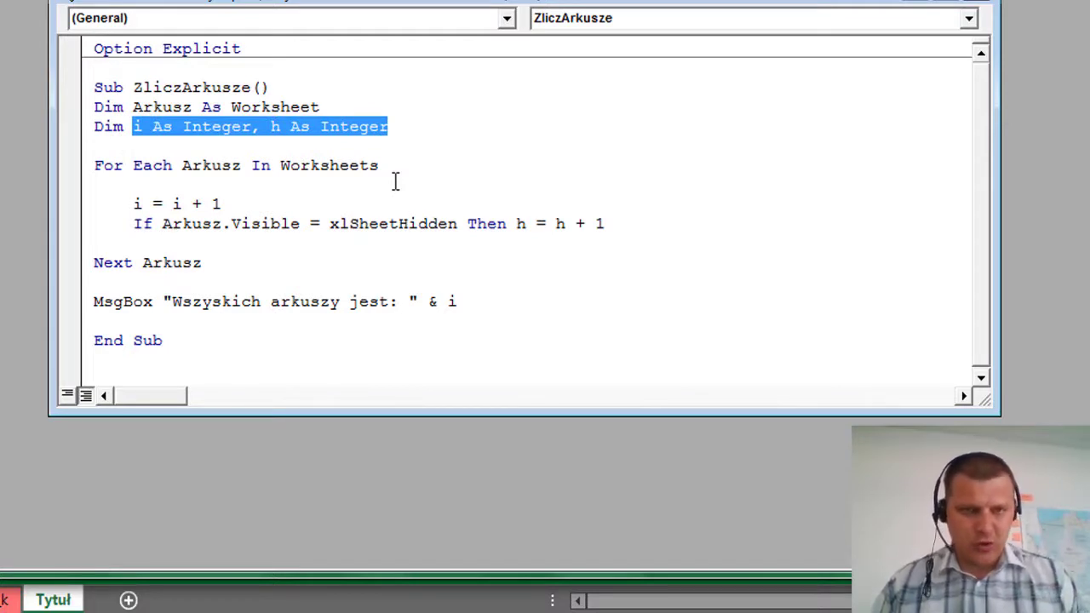
click(649, 224)
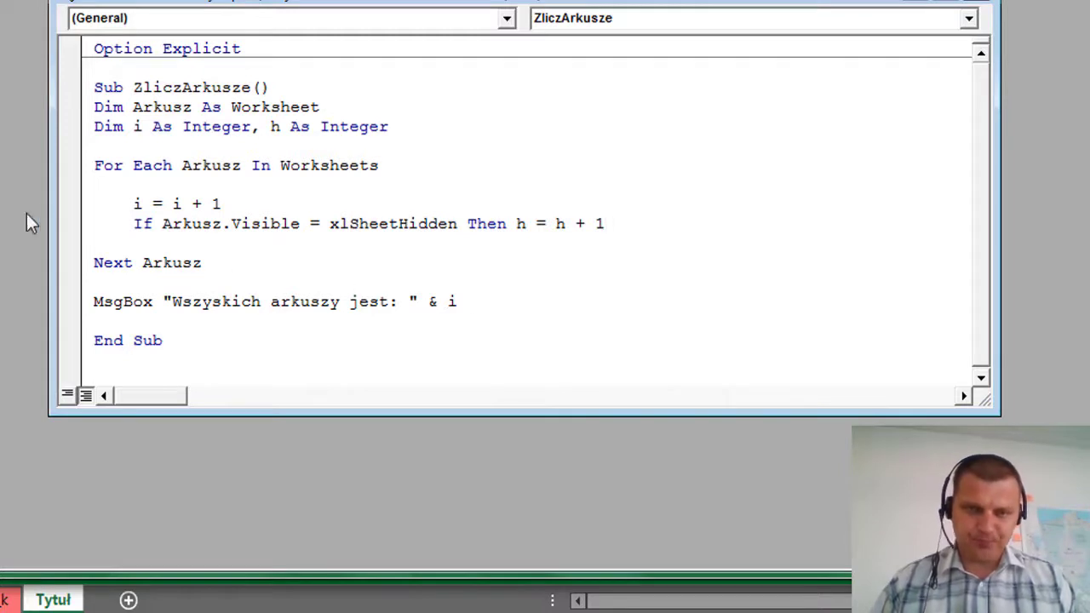
click(399, 224)
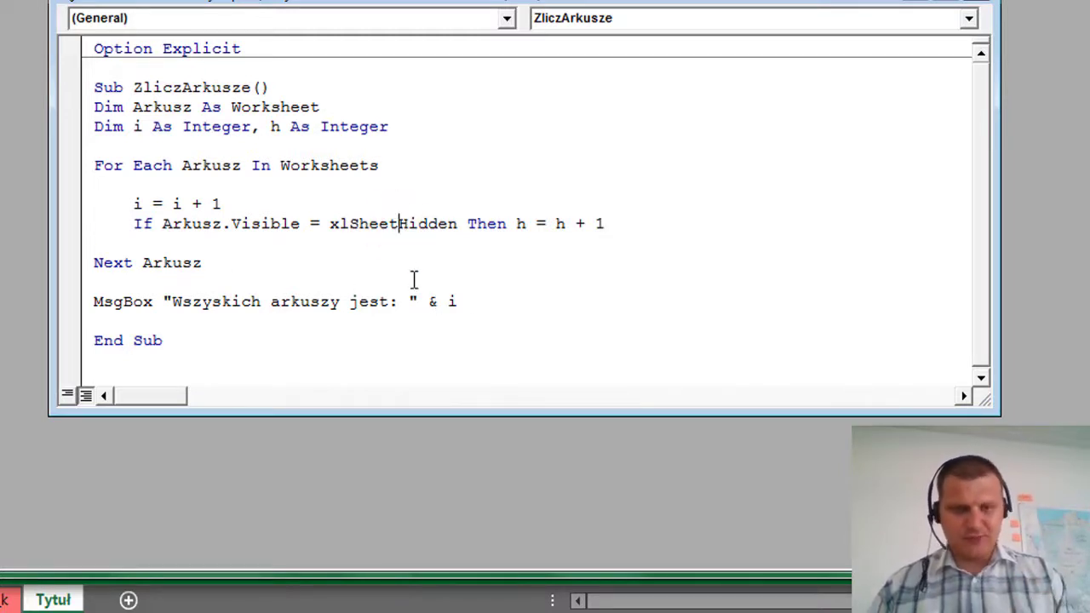
click(324, 223)
key(ctrl+shift+j)
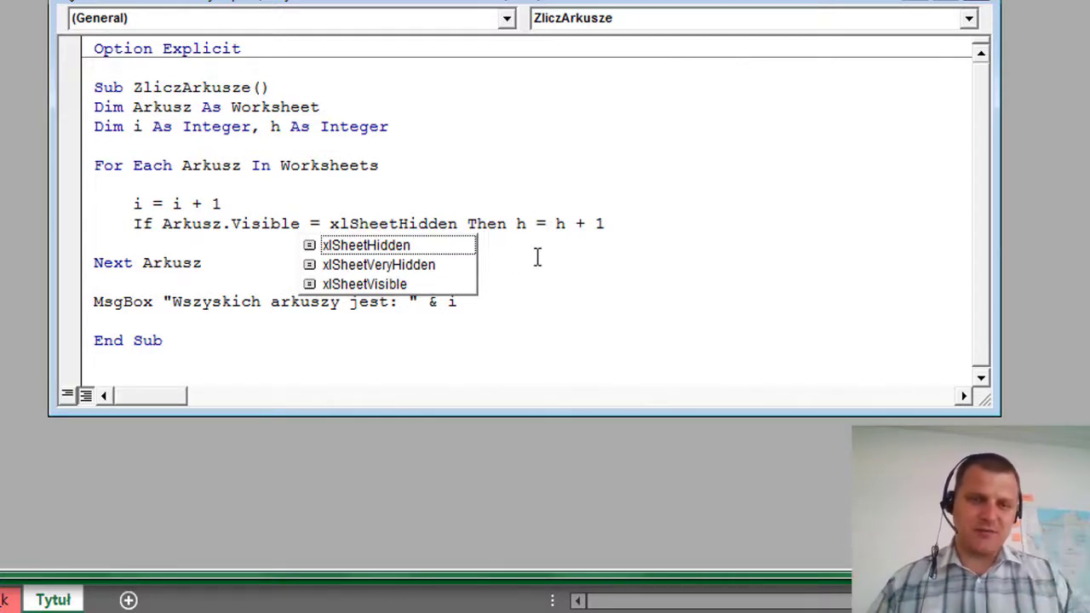
click(592, 245)
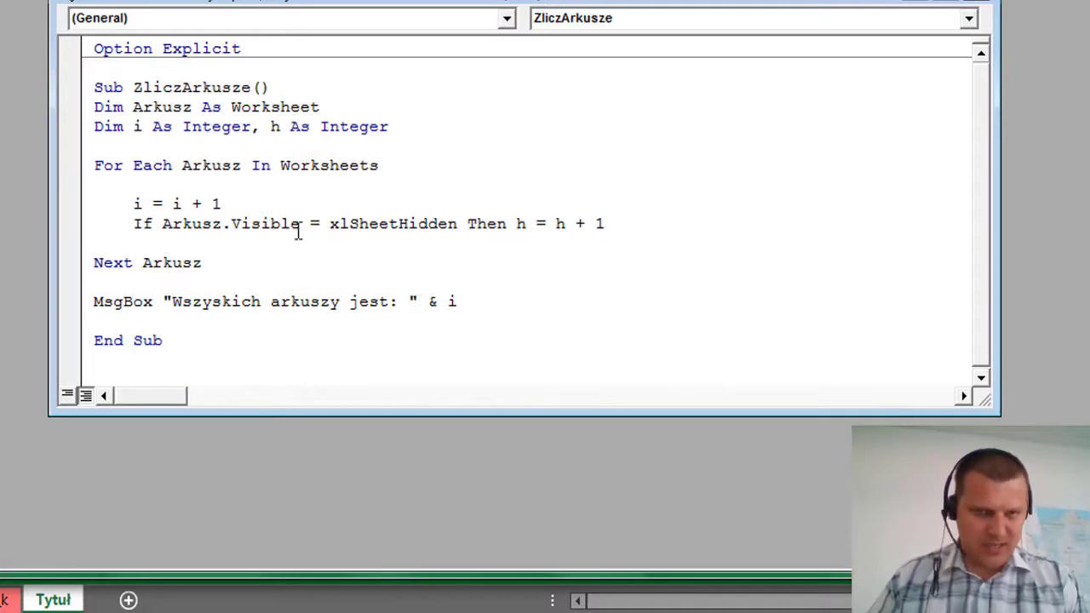
click(459, 300)
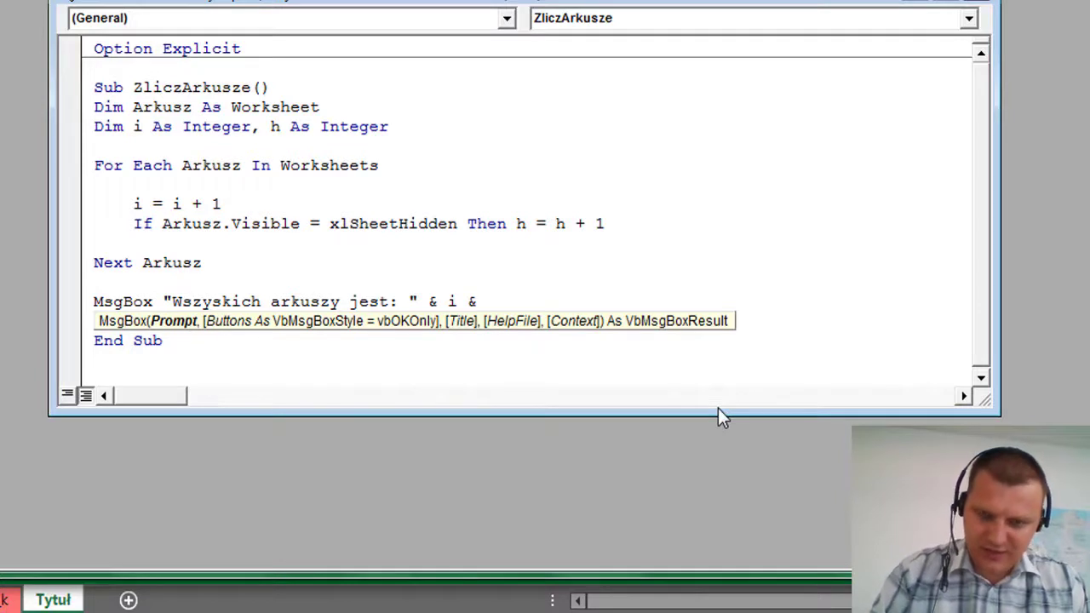
Append vbNewLine to the MsgBox line
text(new)
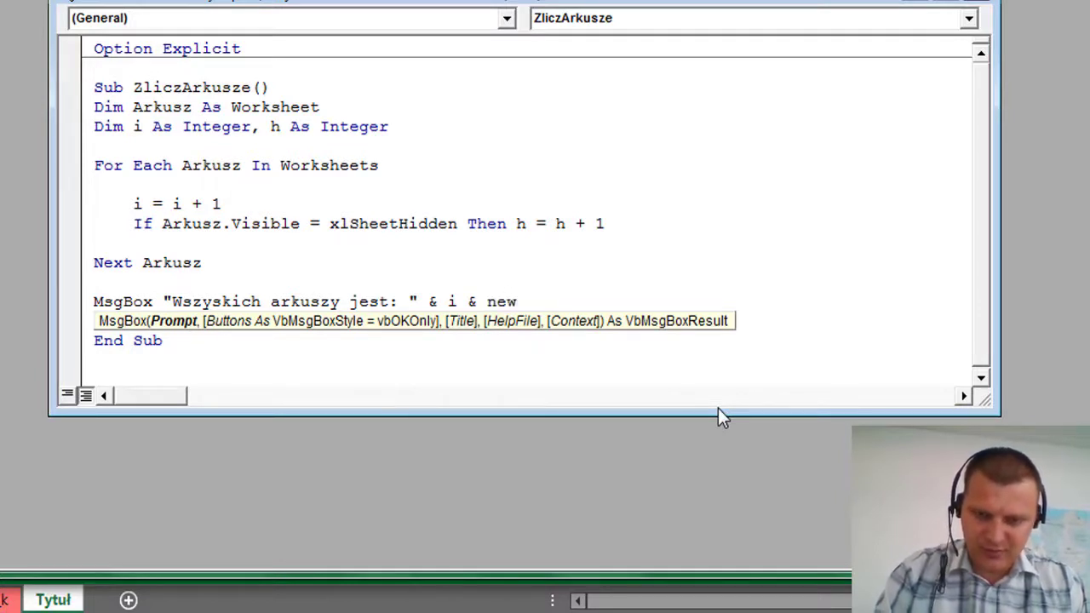
text(Line)
key(BackSpace)
key(BackSpace)
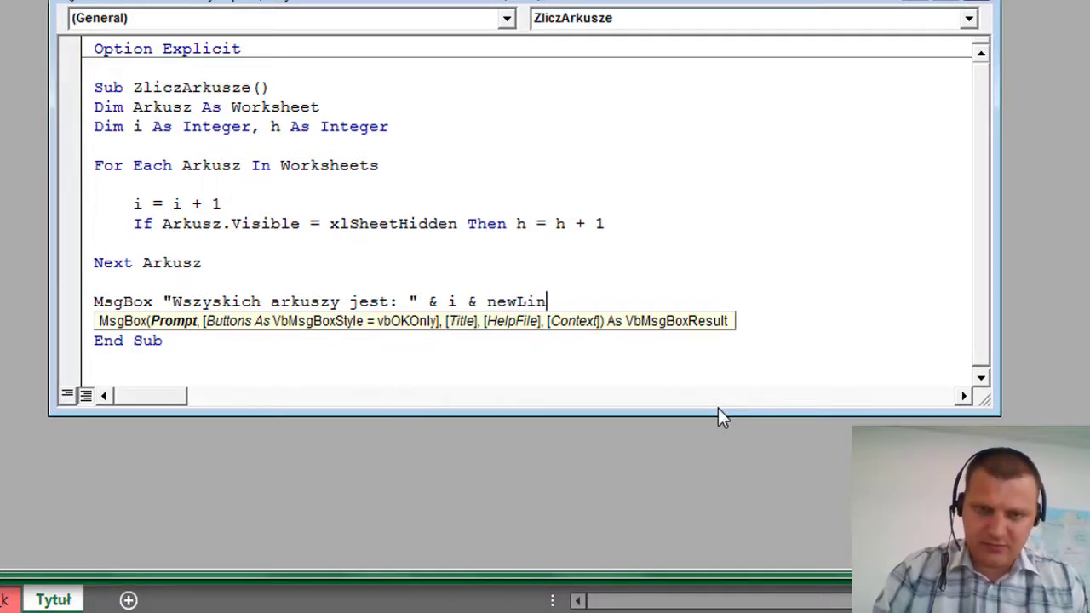
key(BackSpace)
key(BackSpace)
key(BackSpace)
key(BackSpace)
key(BackSpace)
text(vb)
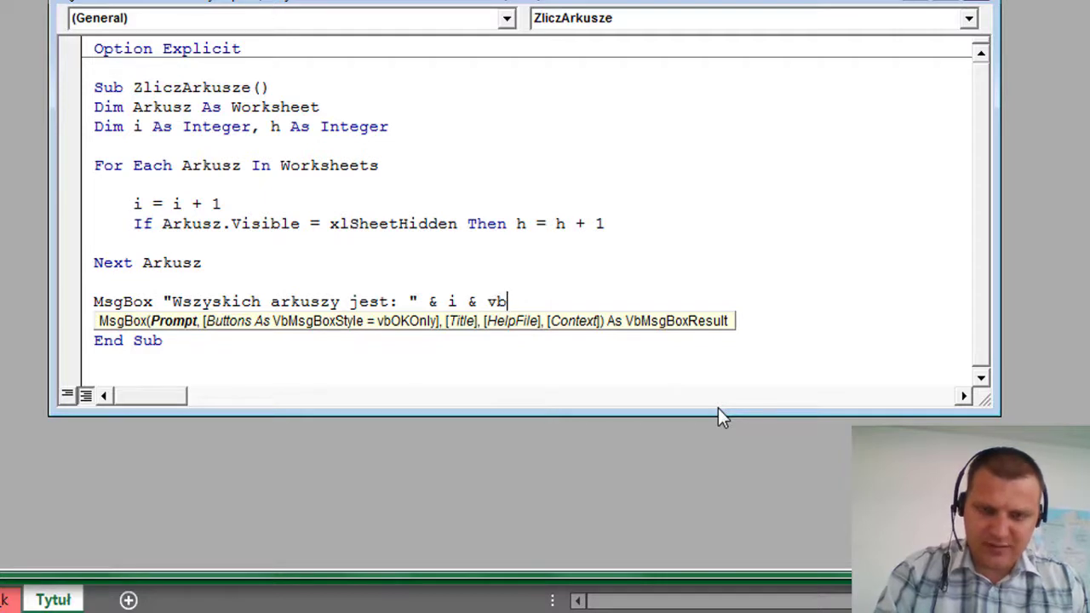
key(ctrl+space)
text(ne)
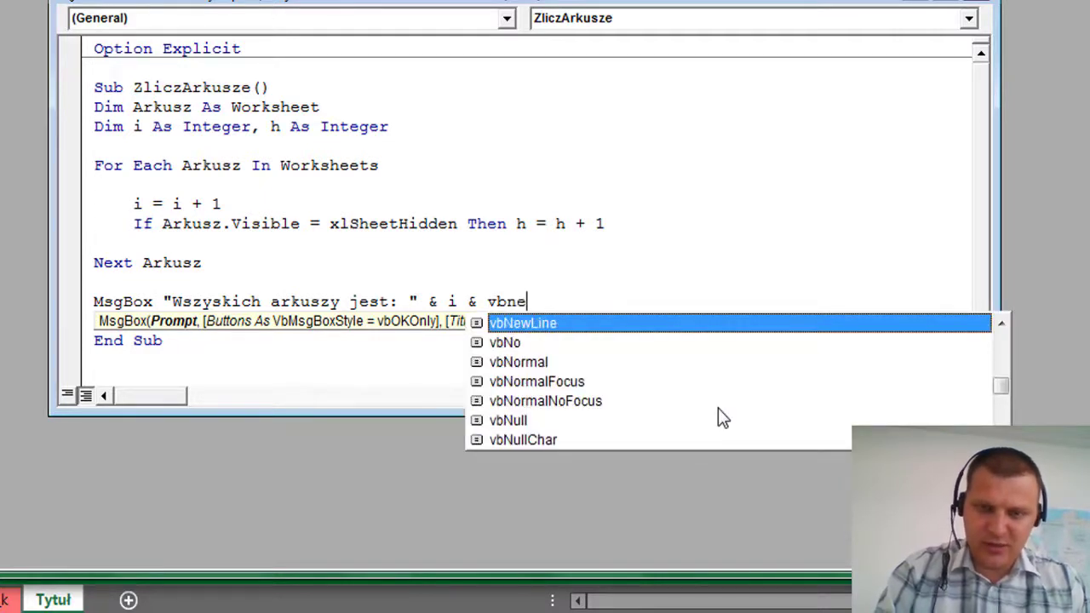
key(Tab)
Add & "a ukrytych jest: " & h to the message, then run ZliczArkusze with F5
text(& )
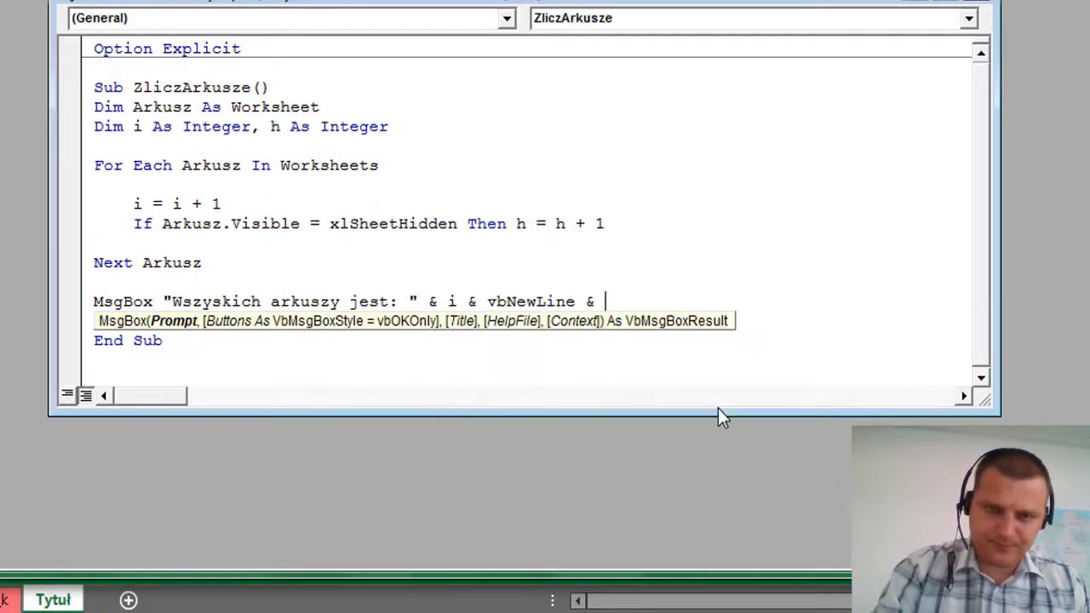
text(")
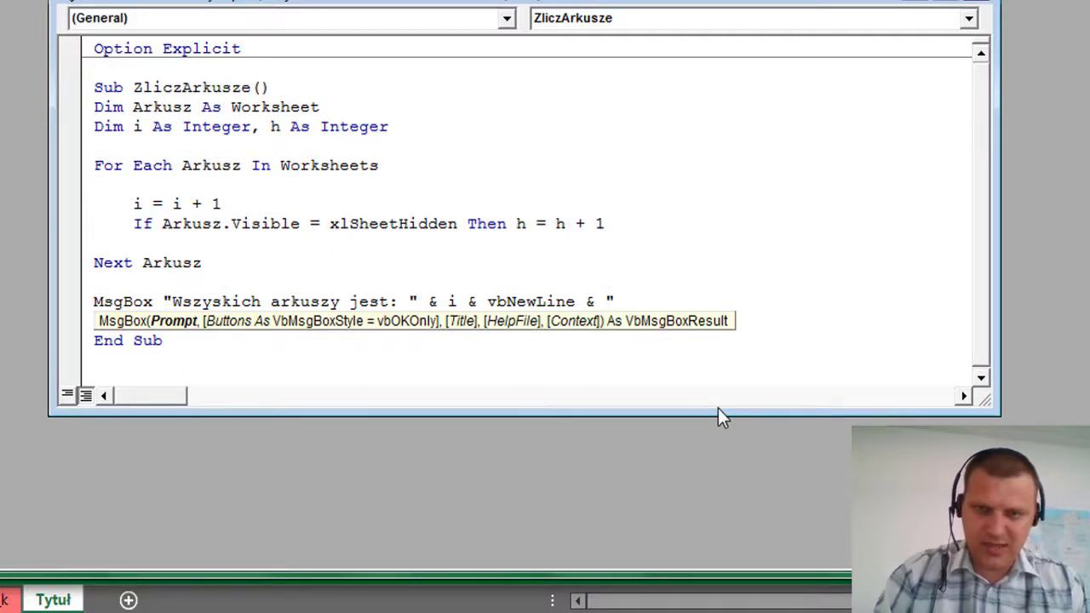
text(a u)
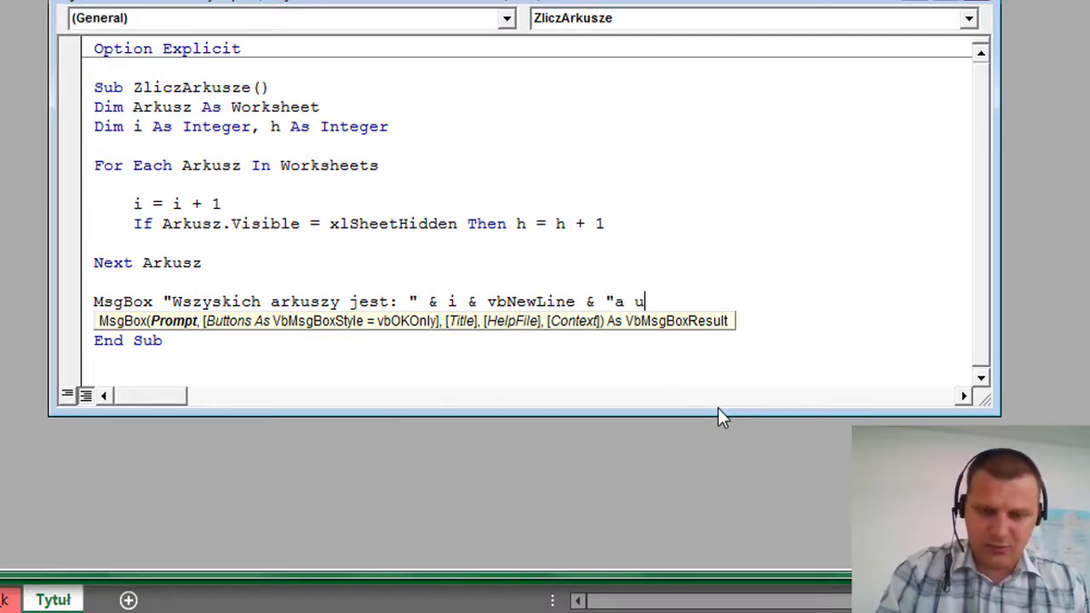
text(krytyc)
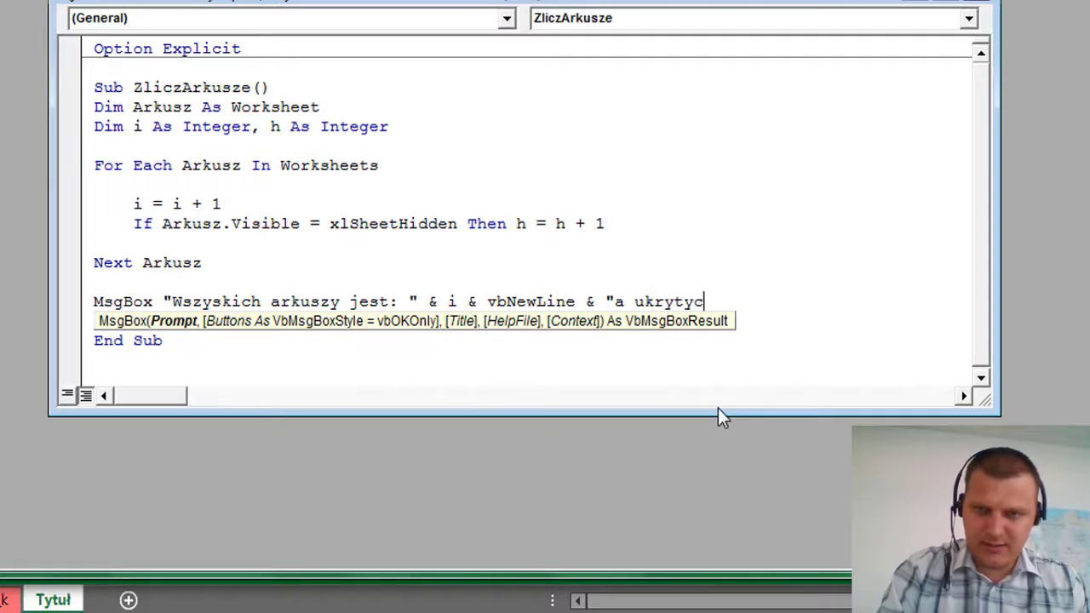
text(h jest; " )
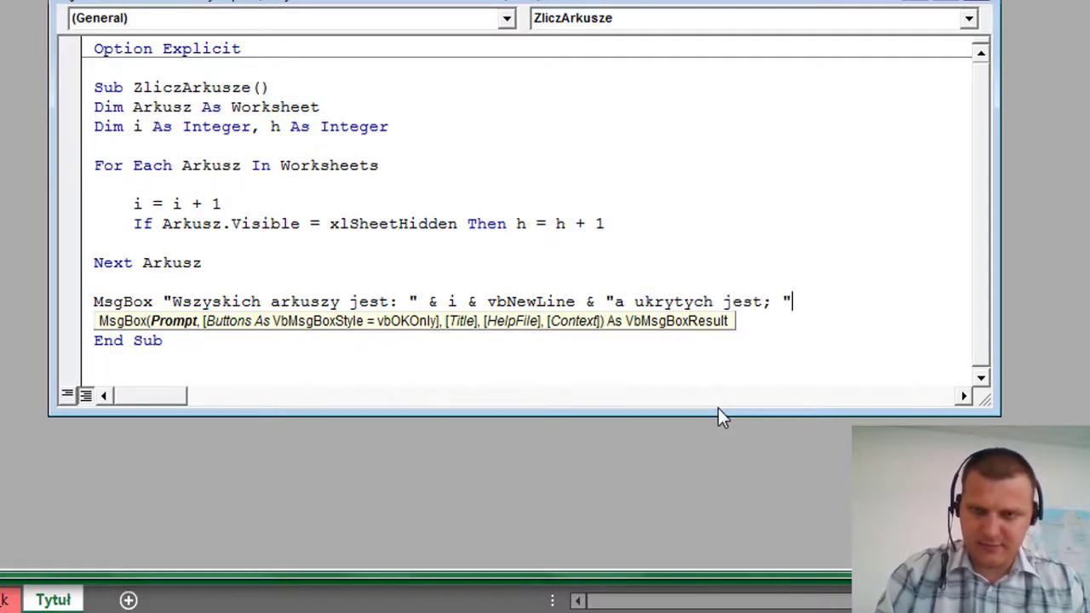
text(& )
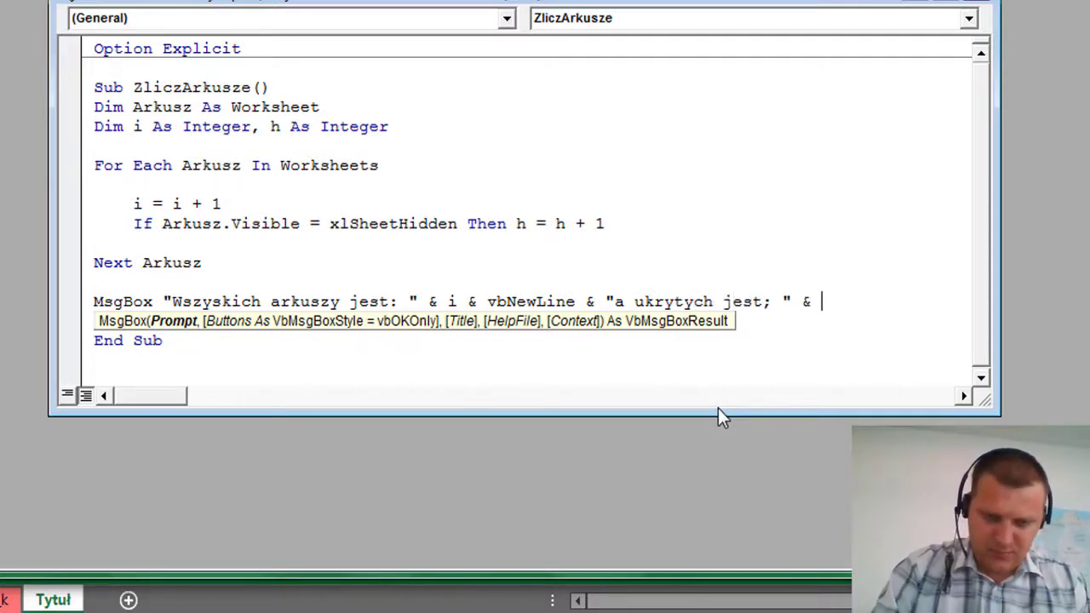
text(h)
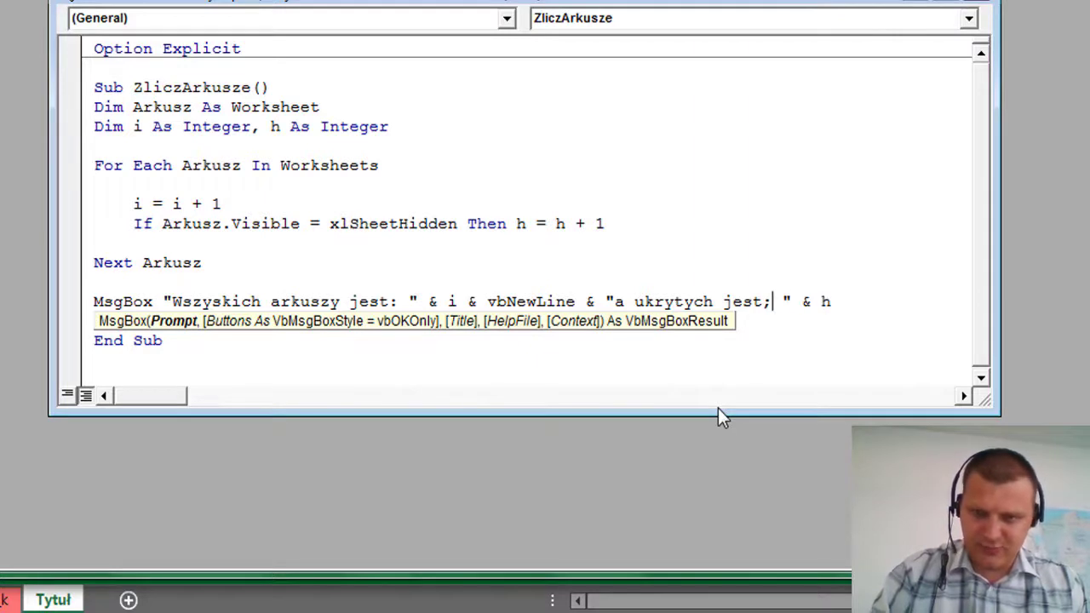
key(BackSpace)
text(:)
click(497, 202)
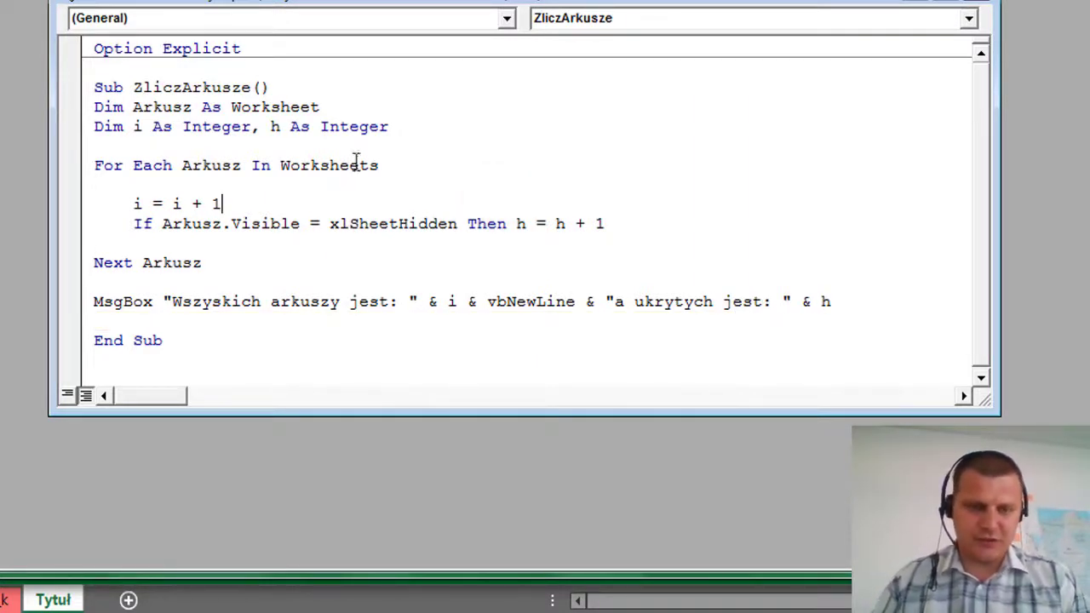
key(F5)
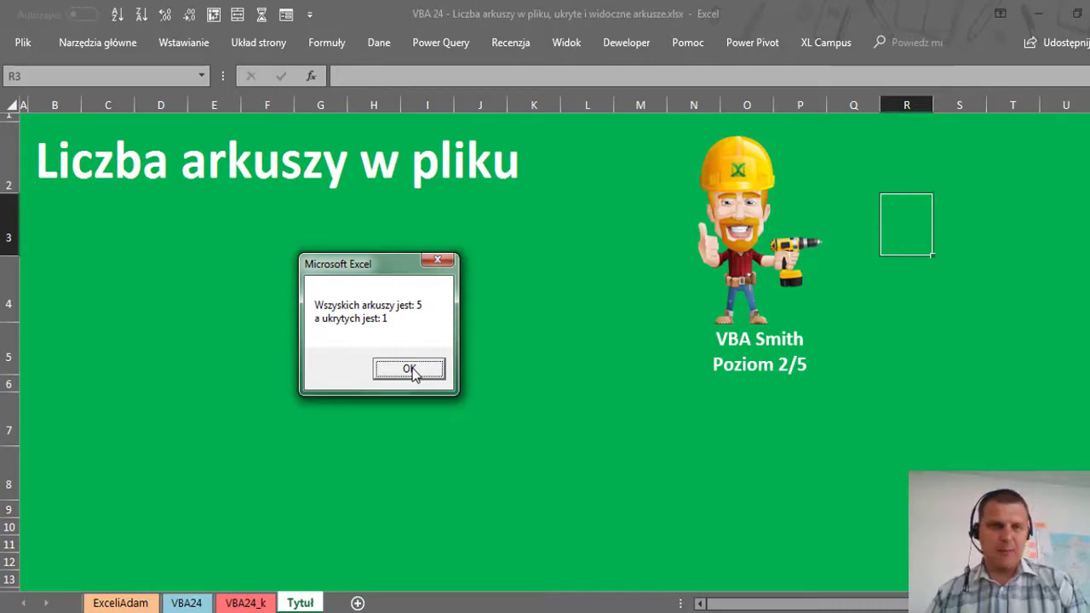
Dismiss the message reporting 5 sheets in total and 1 hidden
click(410, 370)
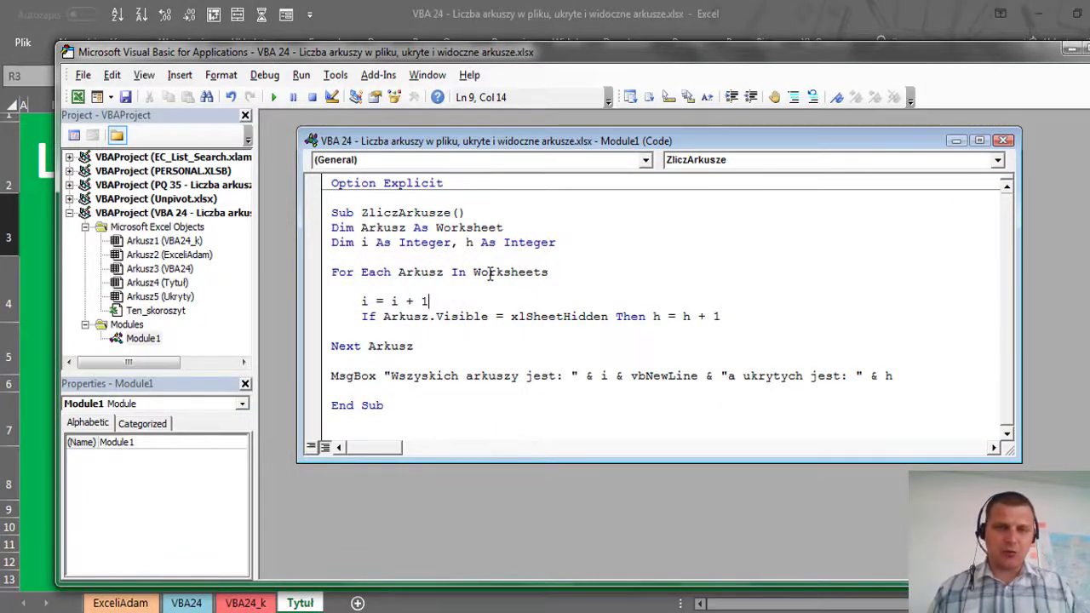
click(362, 300)
drag(385, 300, 450, 300)
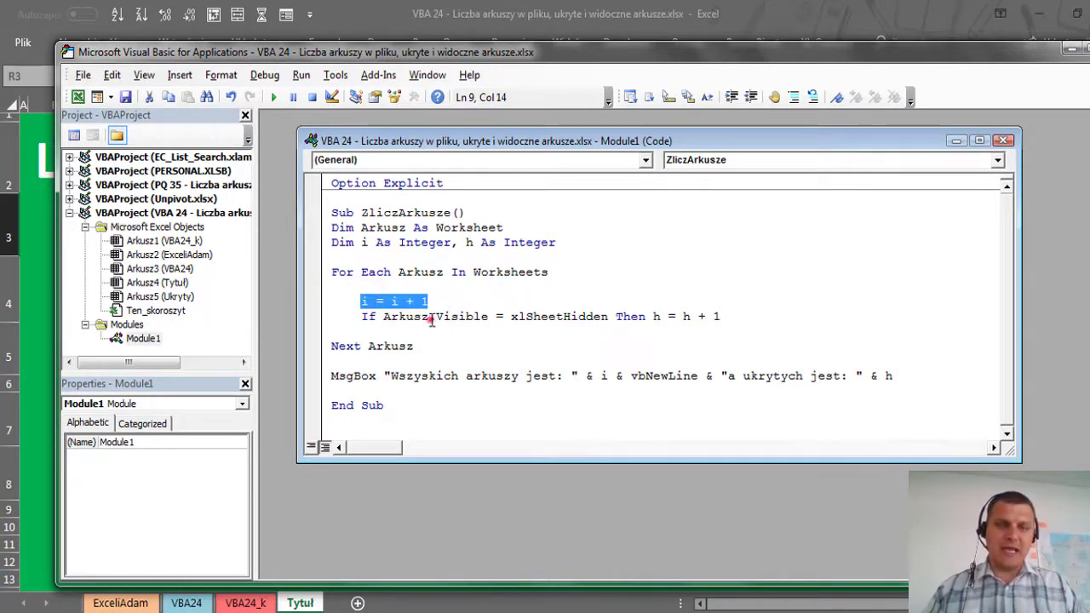
click(431, 318)
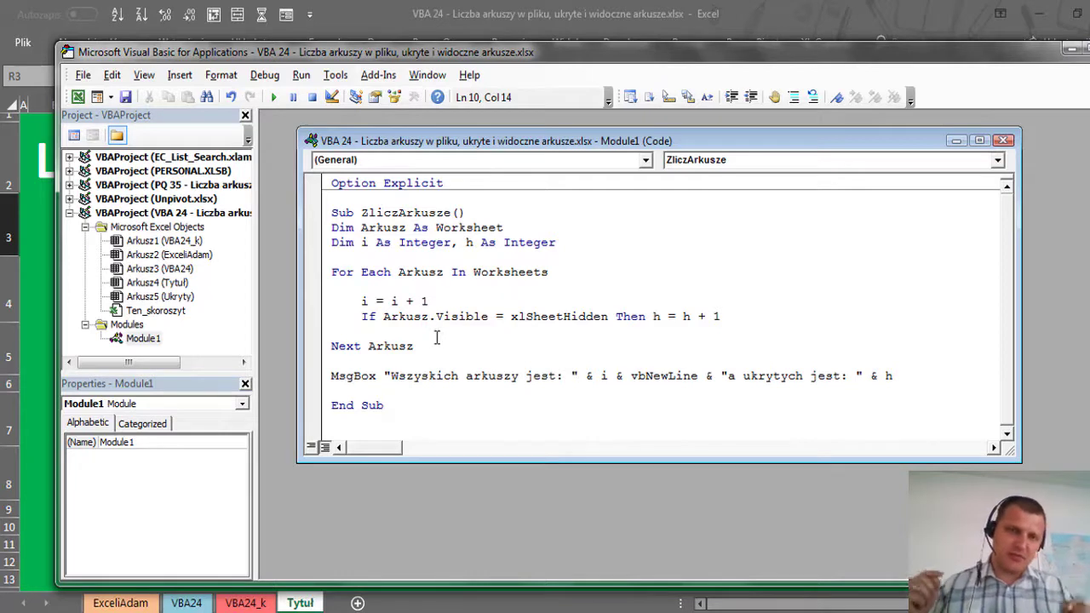